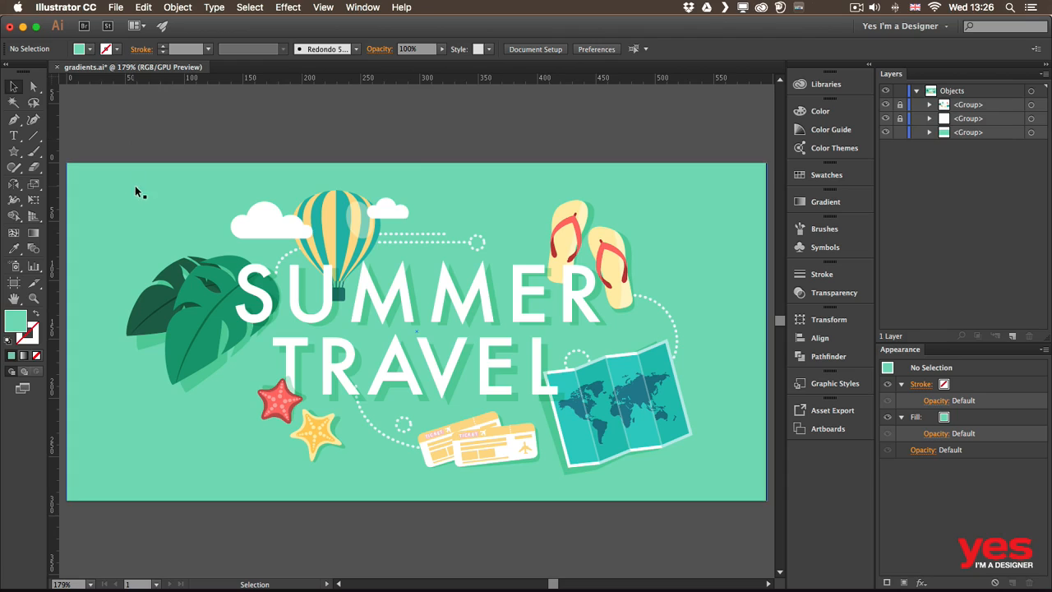
- Select the green background group and hide the two locked artwork groups above it
left_click(143, 191)
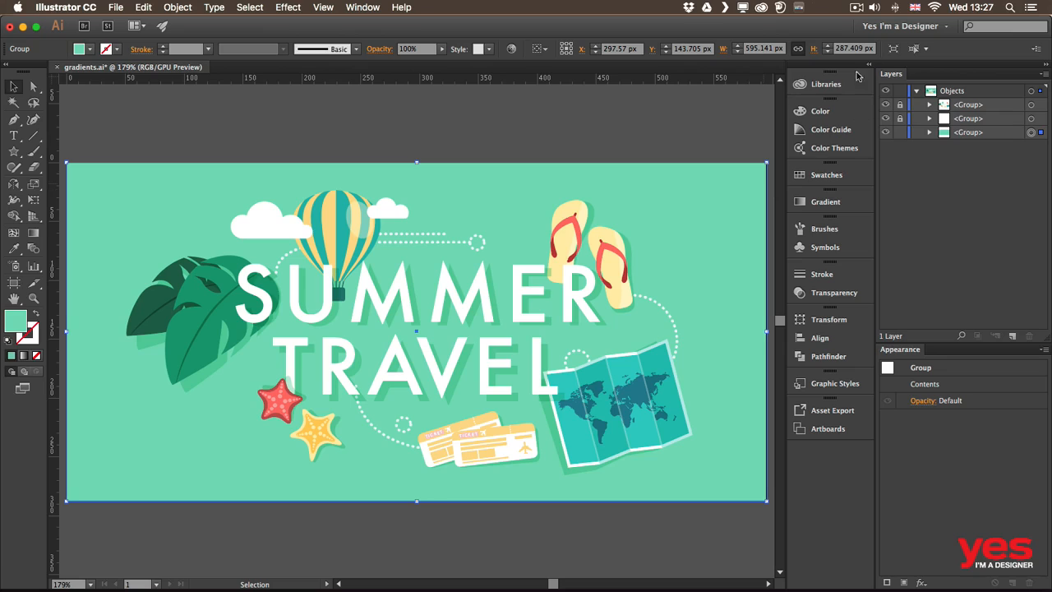
left_click(885, 105)
left_click(886, 118)
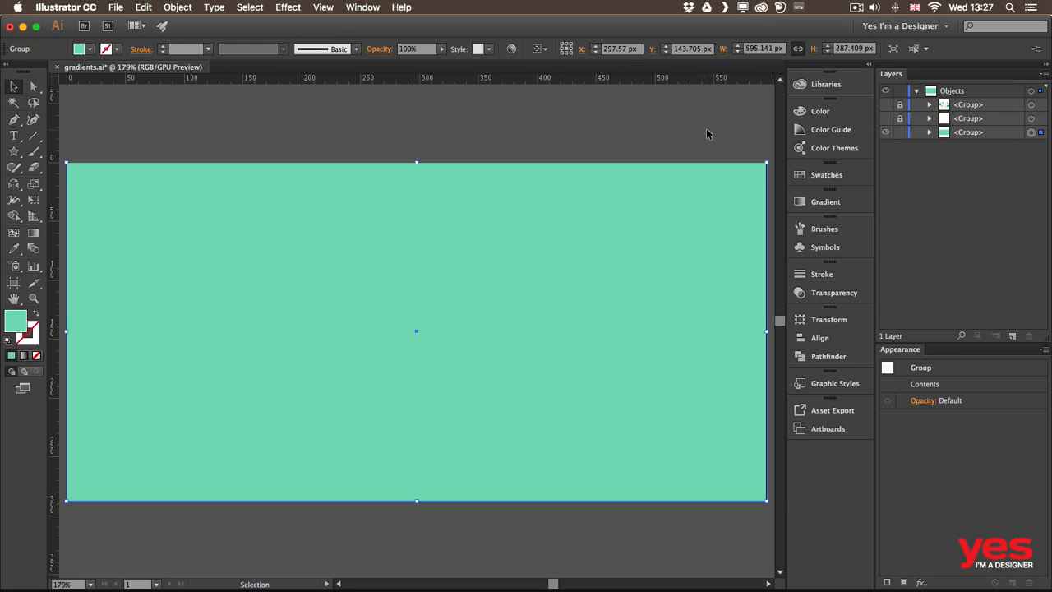
- Fill the background with the default linear white-to-black gradient and activate the Gradient tool
left_click(833, 203)
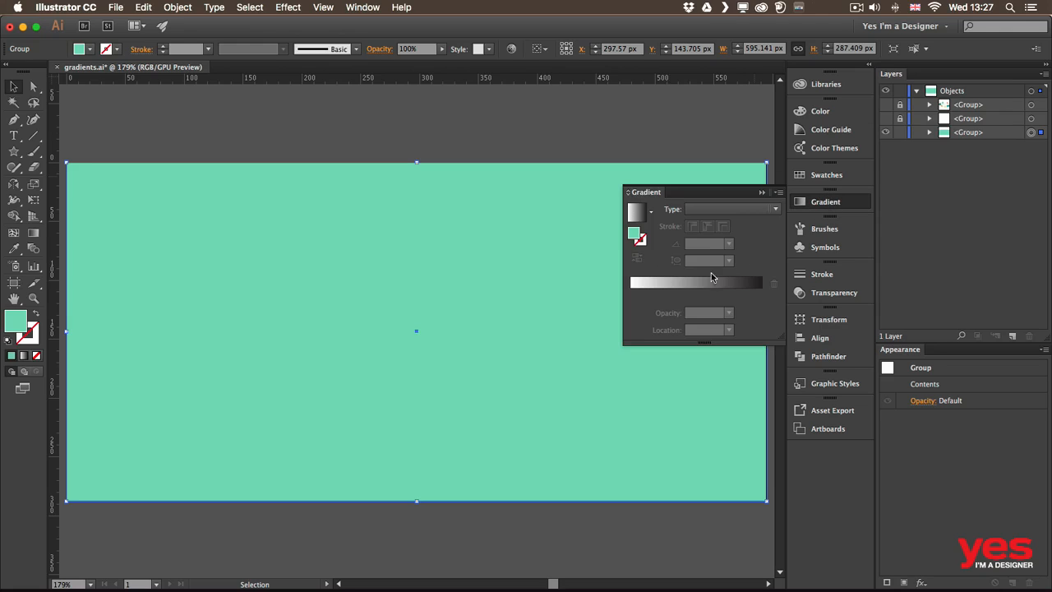
left_click(651, 212)
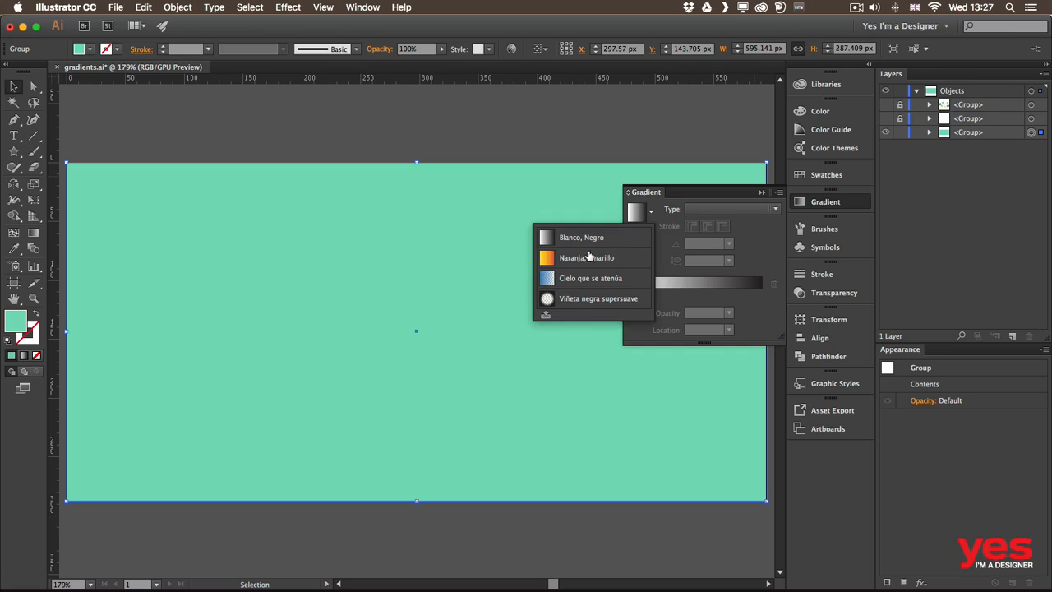
left_click(763, 242)
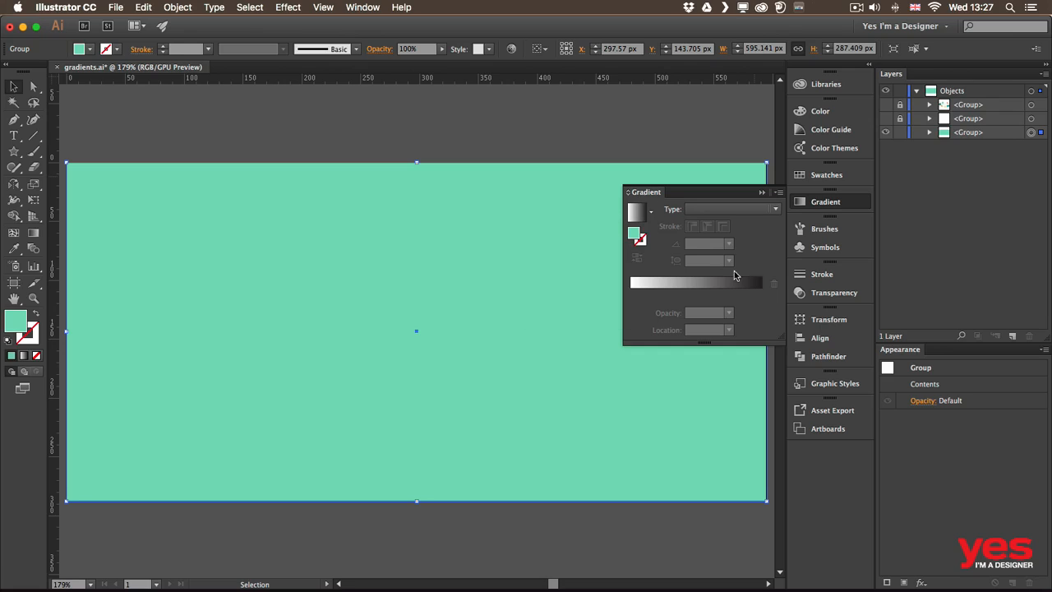
left_click(694, 285)
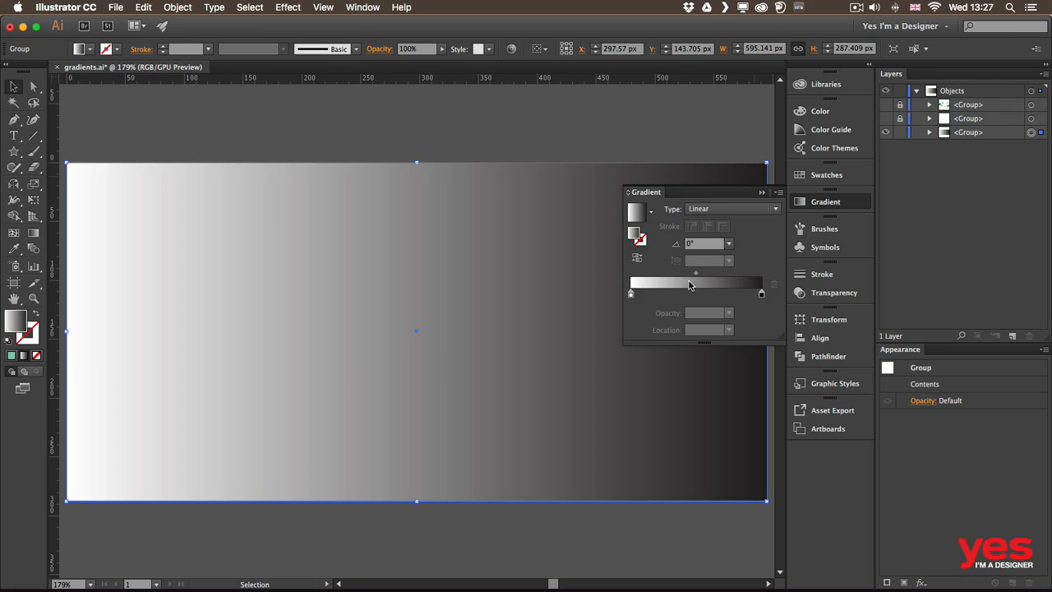
left_click(35, 236)
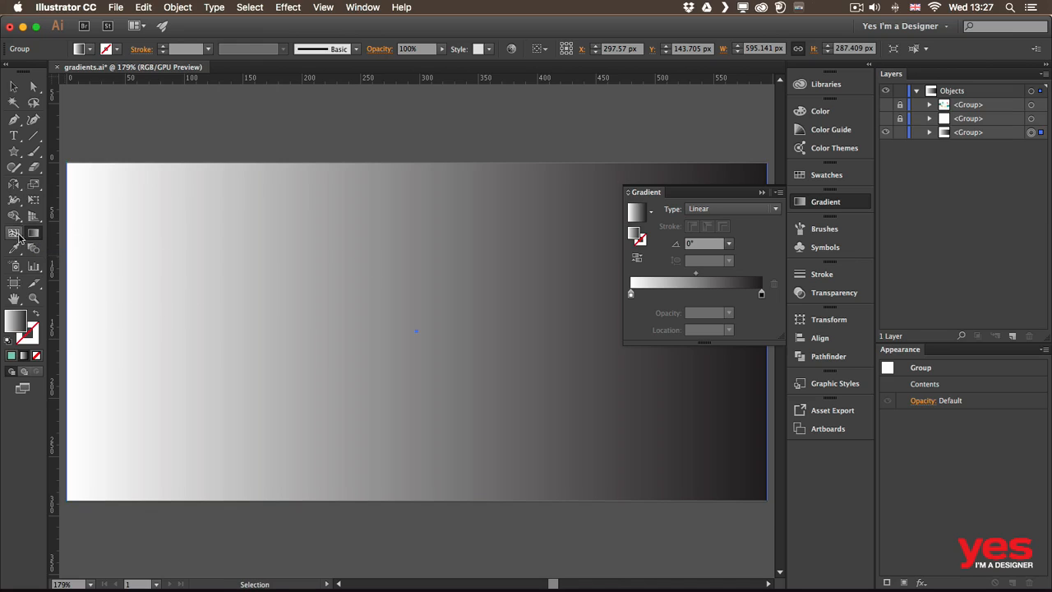
- Try the orange-yellow, fading sky and soft black vignette gradient swatches on the background, finishing with Blanco, Negro
left_click(801, 177)
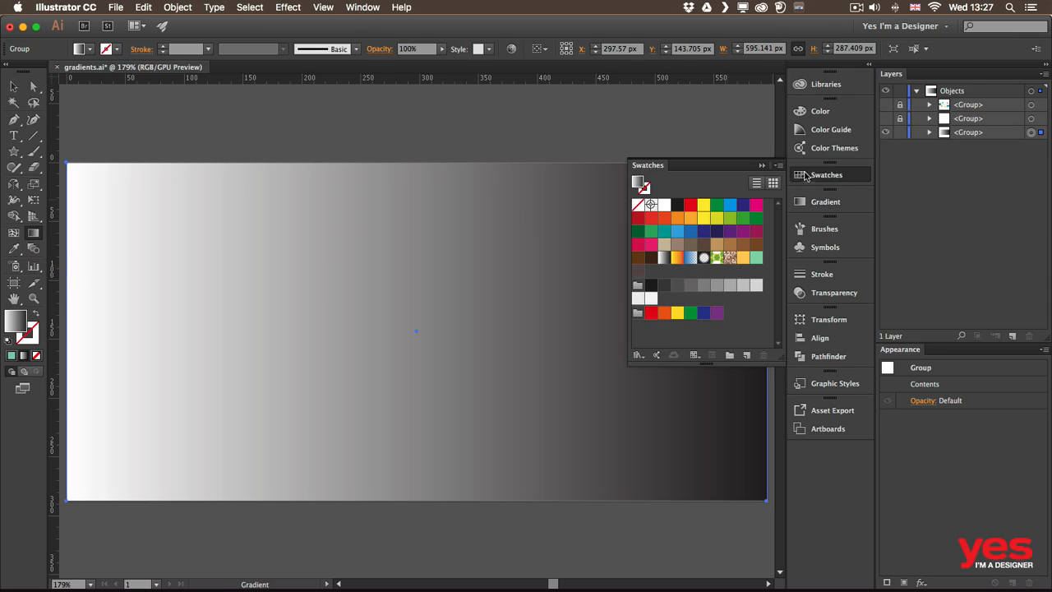
left_click(677, 258)
left_click(691, 258)
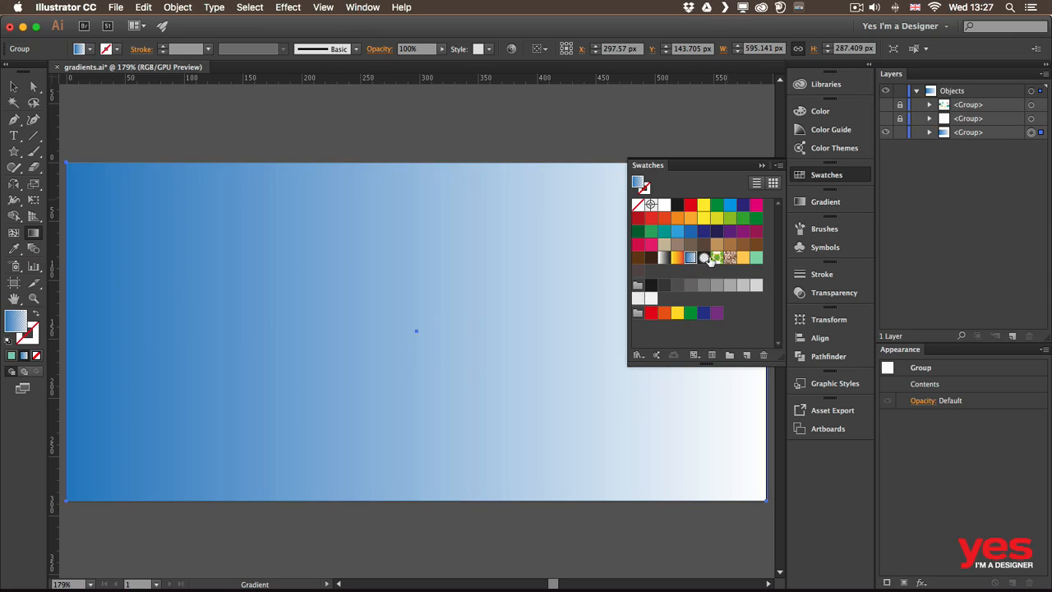
left_click(703, 258)
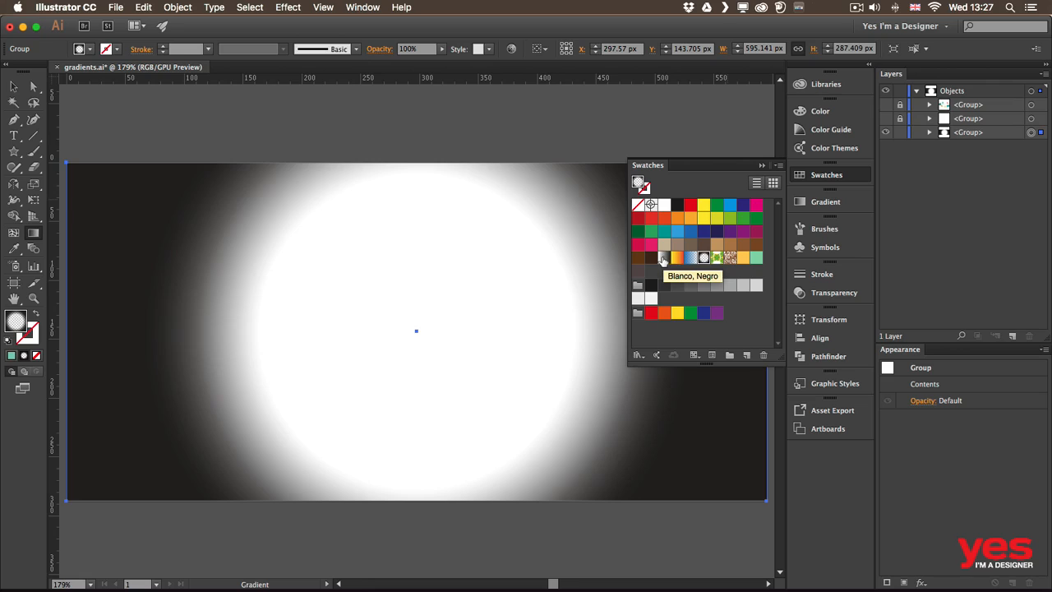
left_click(663, 260)
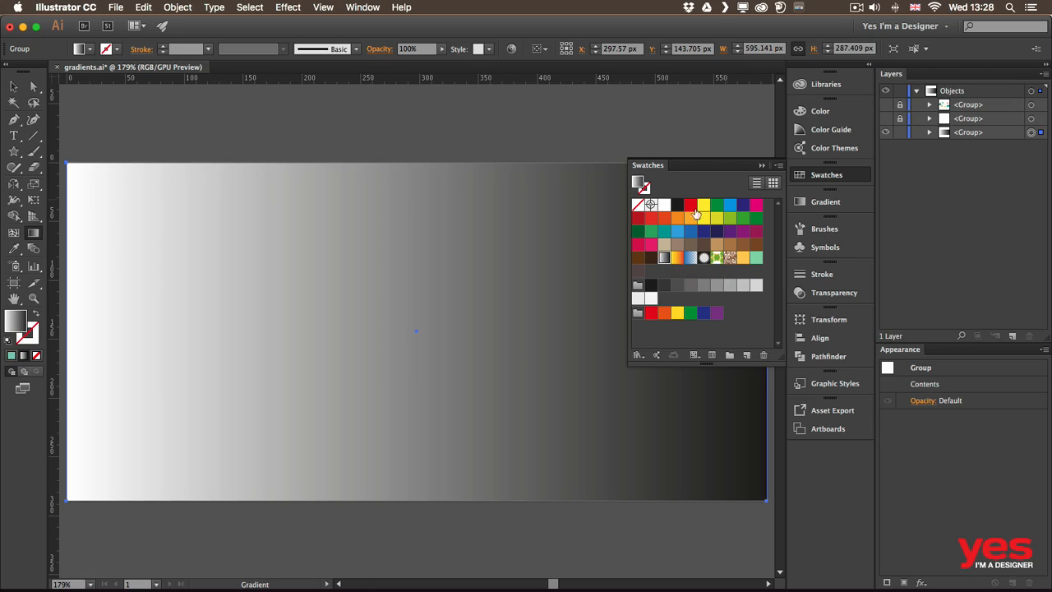
- Try the Radial gradient type on the background and return it to Linear
left_click(816, 203)
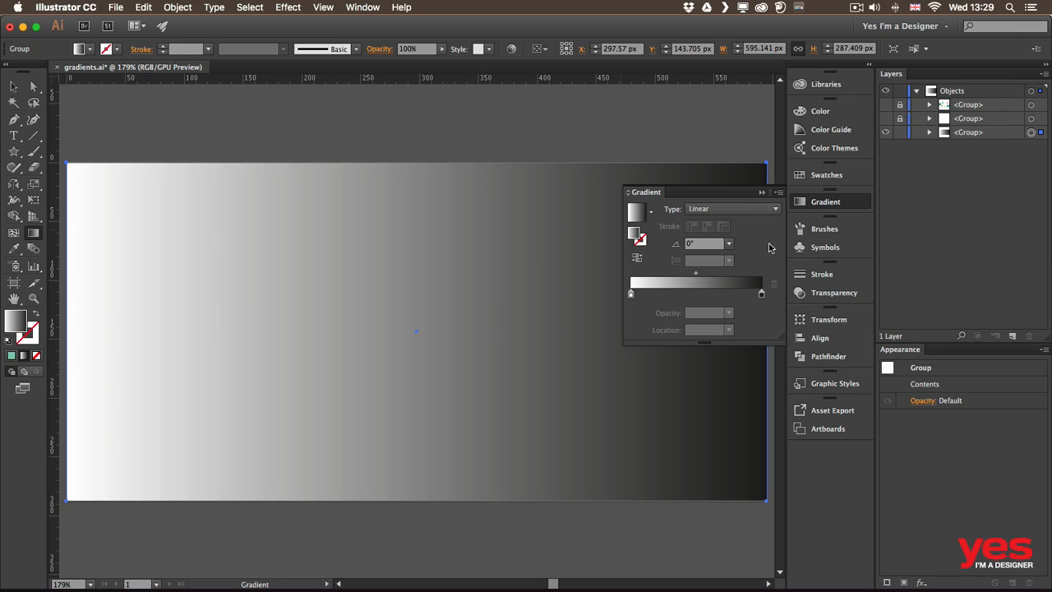
left_click(737, 211)
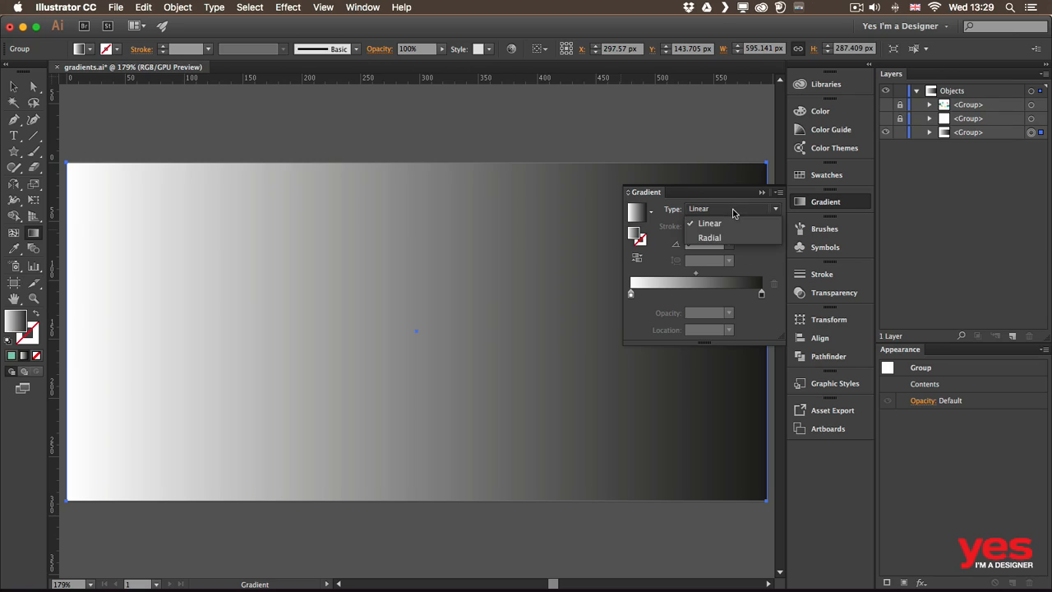
left_click(715, 238)
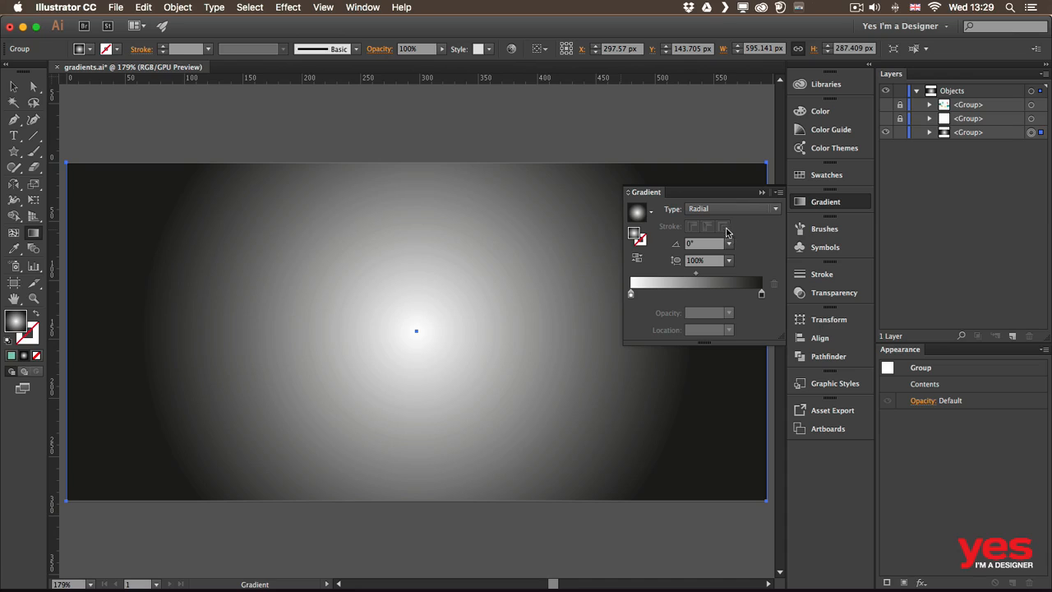
left_click(723, 211)
left_click(724, 221)
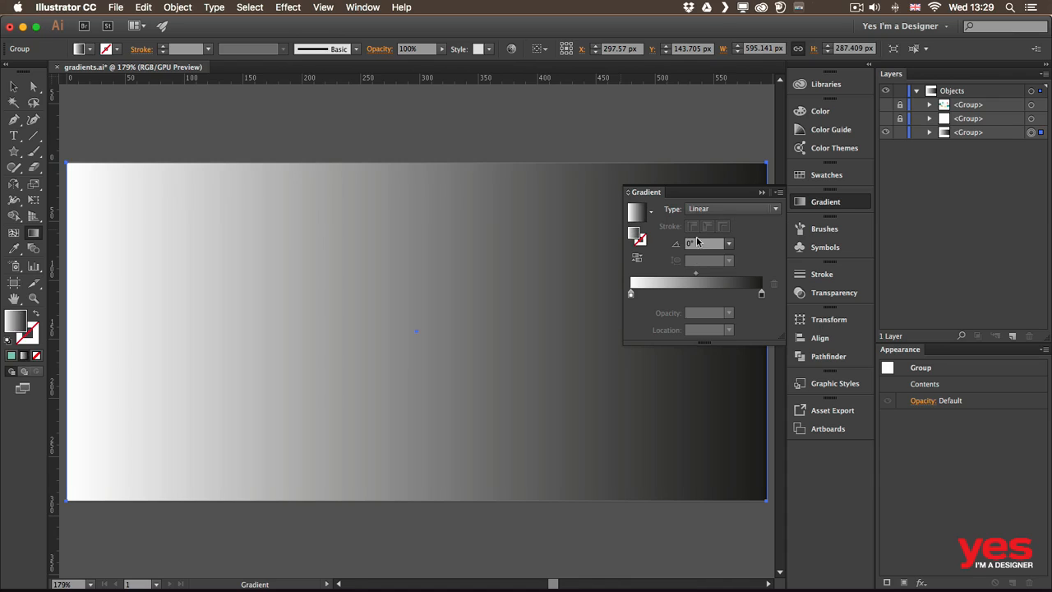
- Reverse the gradient and restore its direction, and shift its midpoint to about 22.3% and back to about 47.9%
left_click(636, 260)
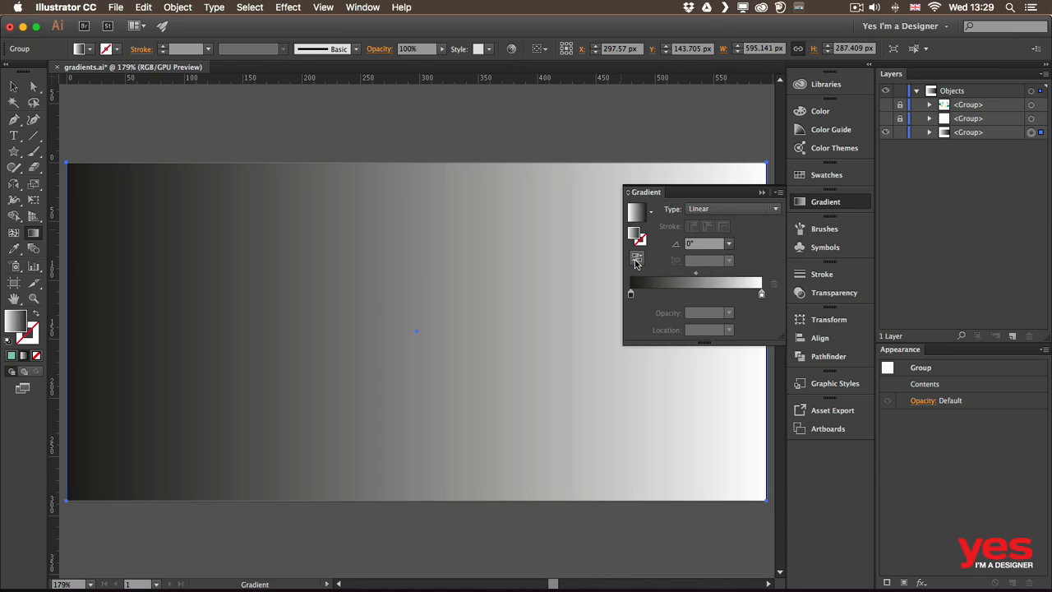
left_click(637, 260)
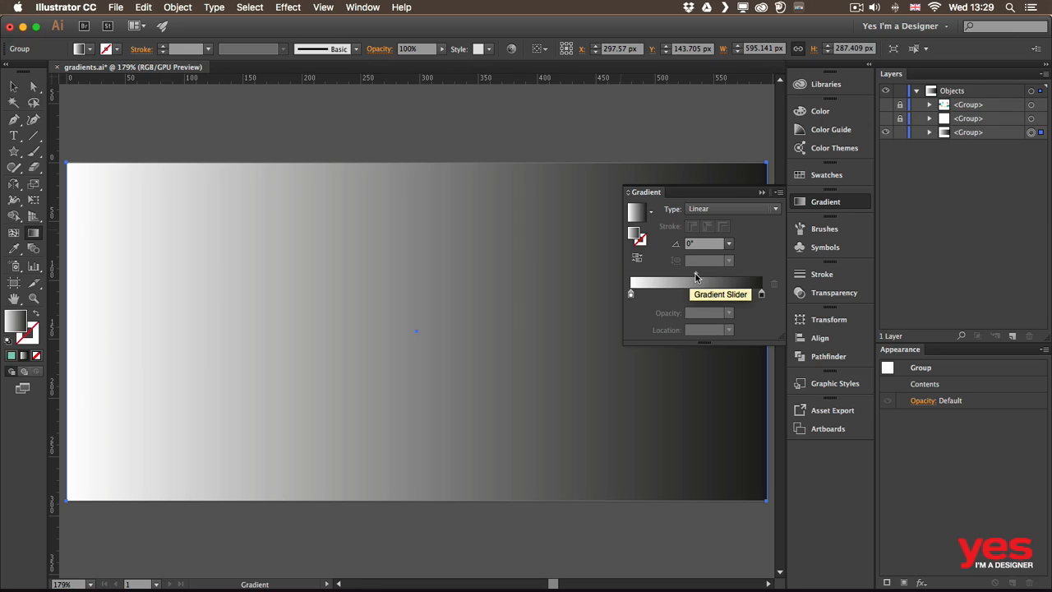
left_click_drag(696, 277, 660, 278)
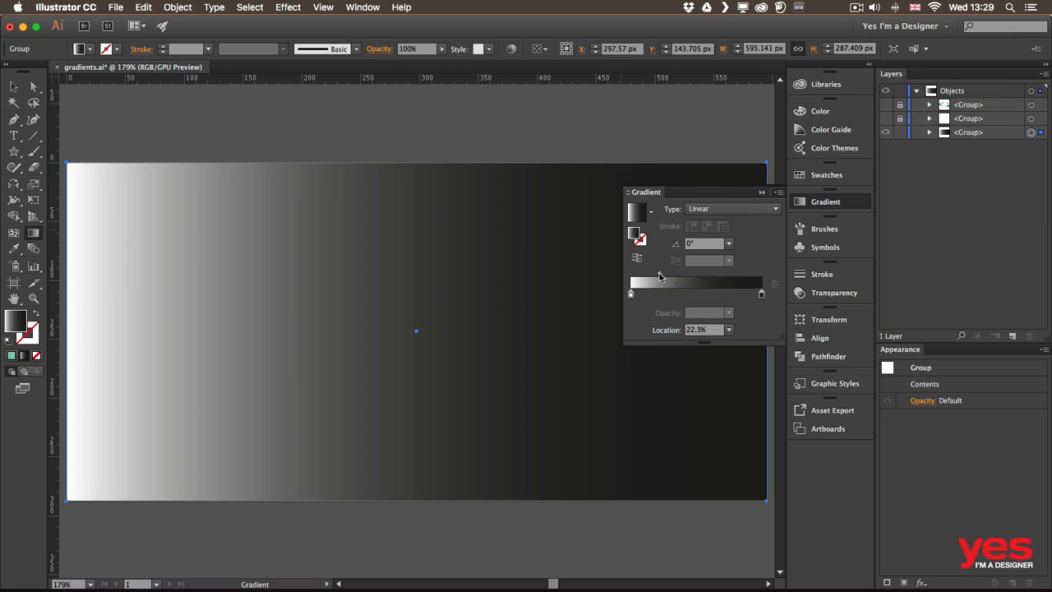
left_click_drag(659, 277, 694, 278)
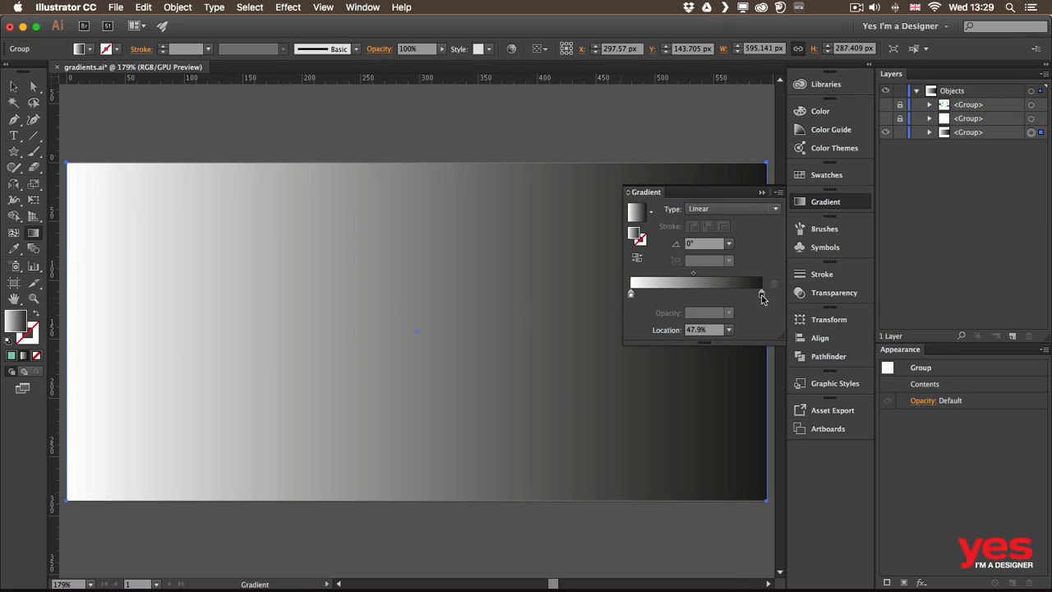
- Recolor the gradient's white stop to red and its black stop to the Cian CMYK swatch
left_click(630, 294)
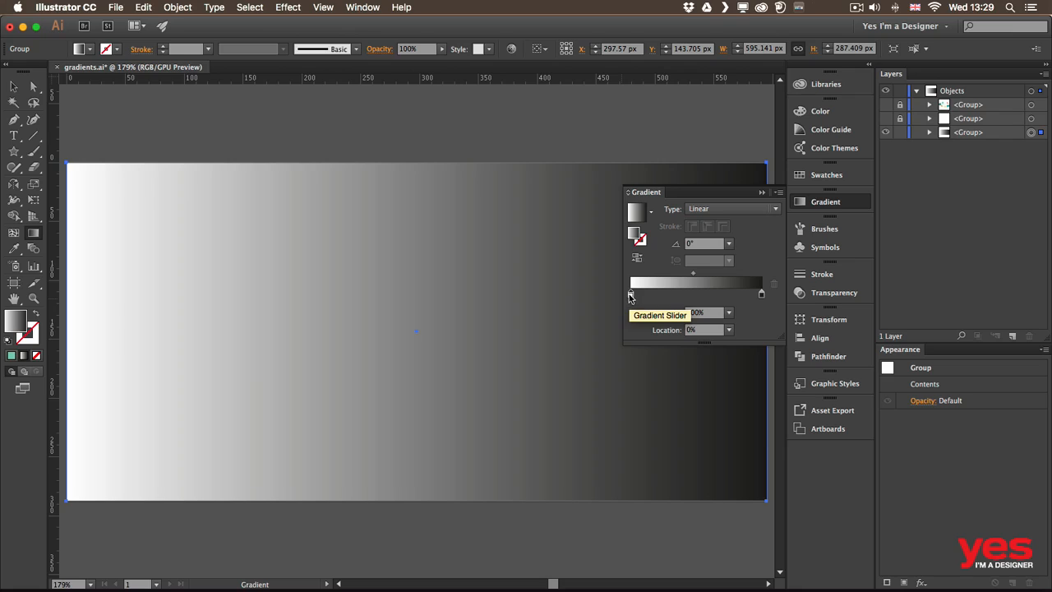
double_click(630, 294)
left_click(628, 336)
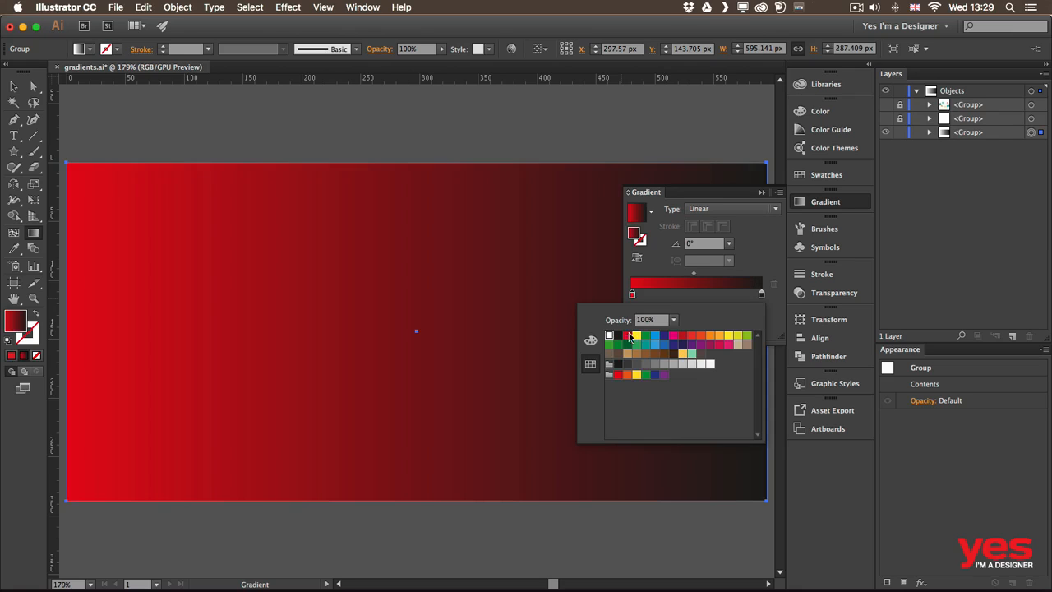
double_click(761, 295)
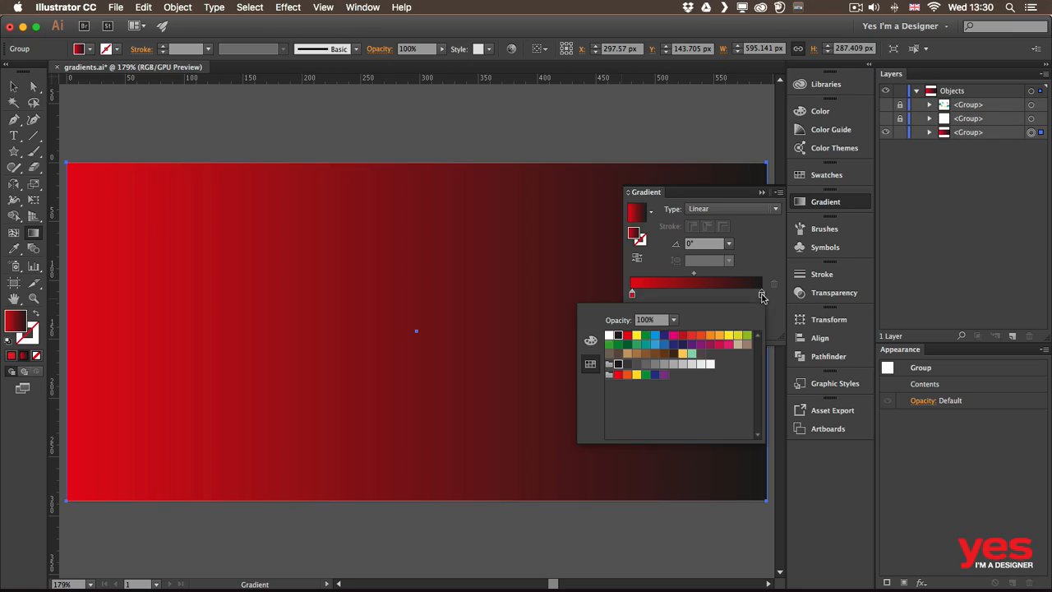
left_click(656, 337)
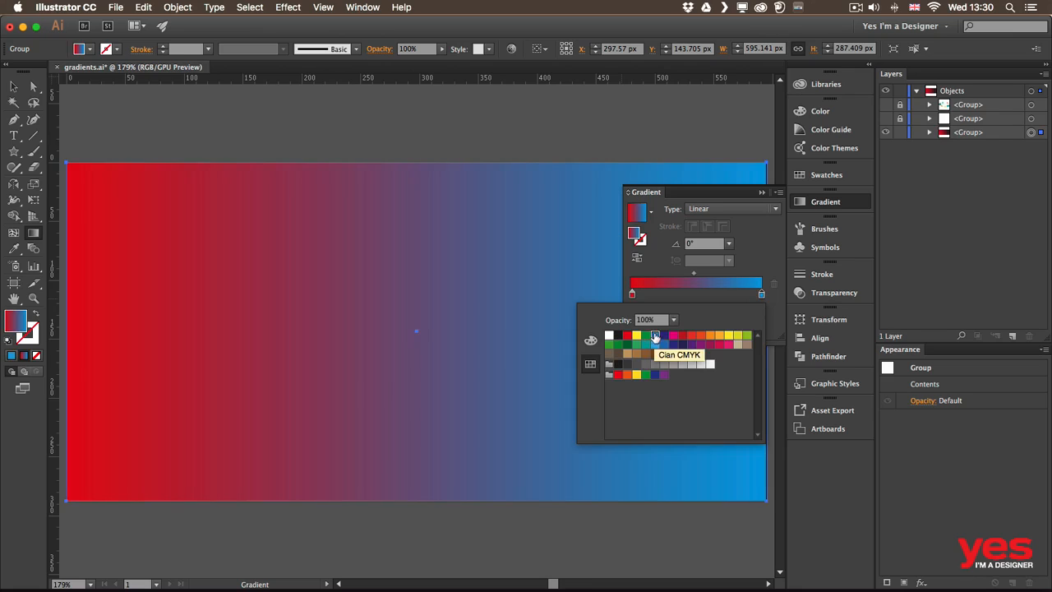
left_click(686, 278)
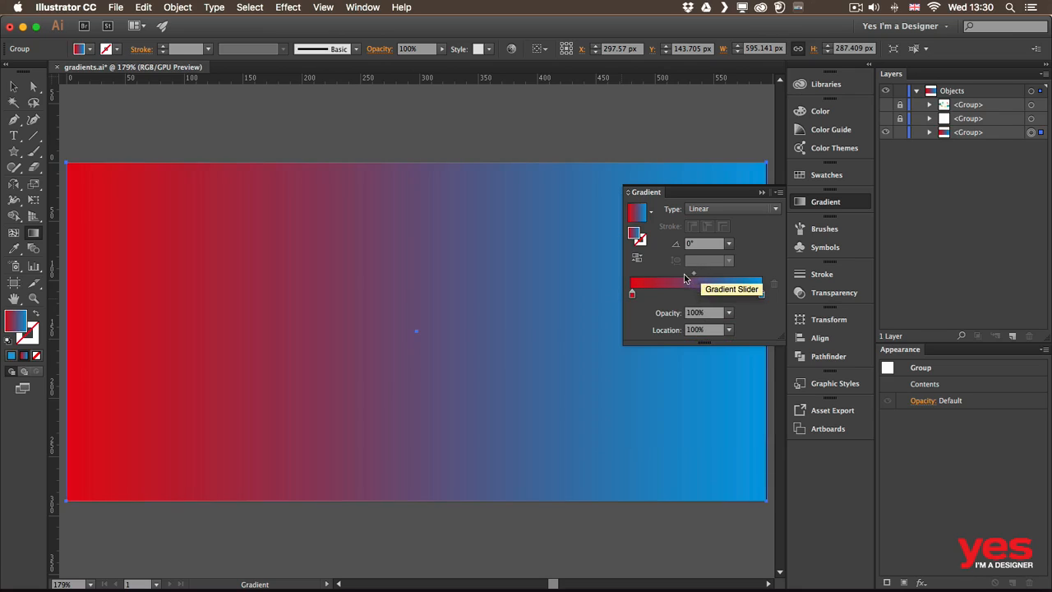
- Move the red stop to about 28% and the cyan stop to about 66%
left_click_drag(693, 274, 668, 294)
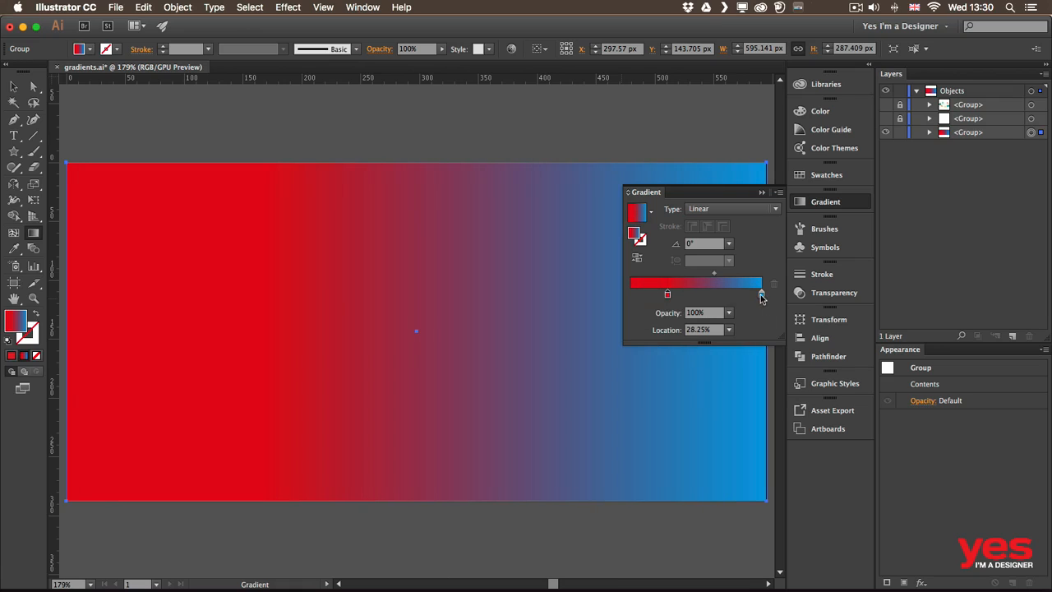
left_click_drag(761, 296, 716, 294)
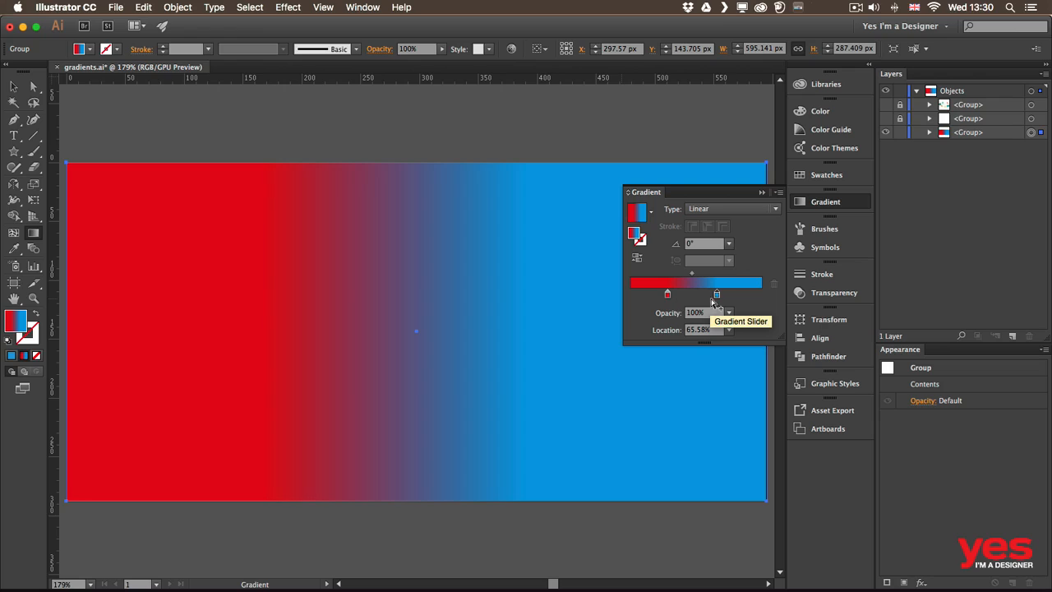
- Lower the cyan stop's opacity to 10%
left_click(717, 294)
left_click(730, 313)
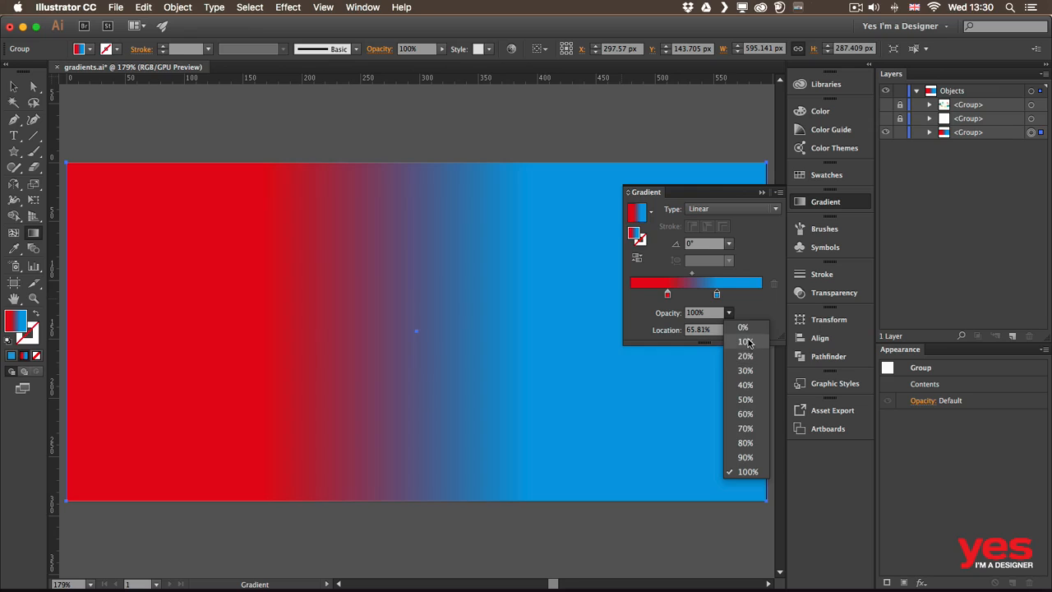
left_click(744, 341)
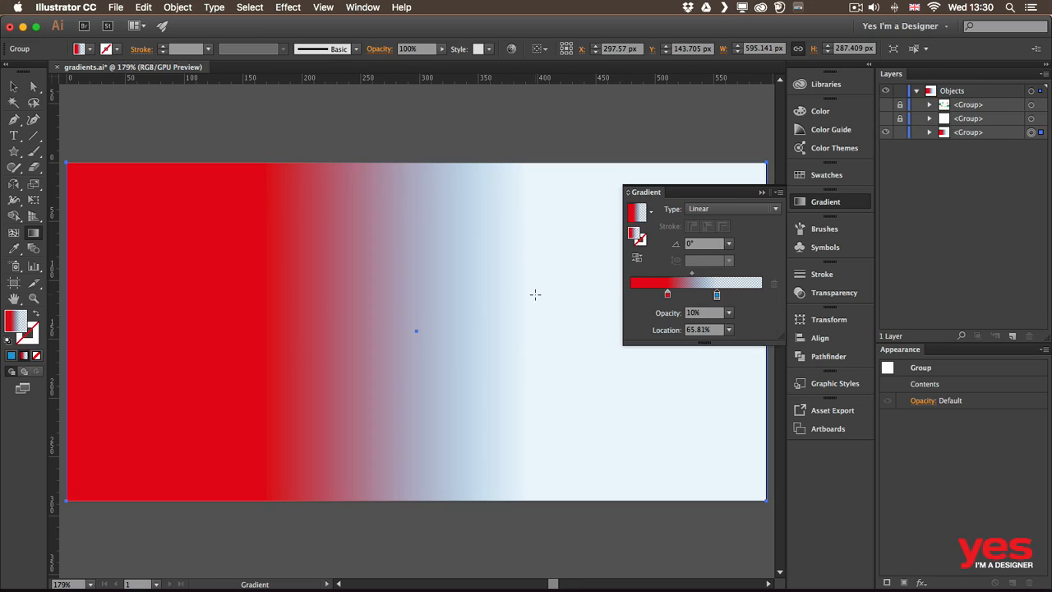
- Move the background group upward past the artboard's upper edge and deselect it to check the gradient's transparency
key("v")
left_click_drag(434, 254, 387, 189)
left_click(426, 239, "shift")
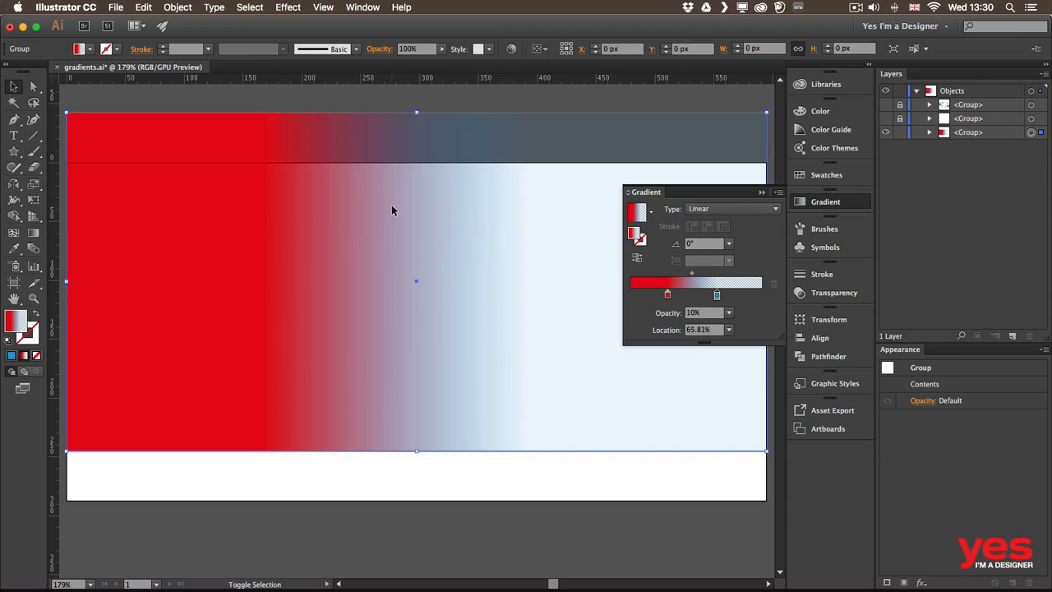
left_click(411, 97)
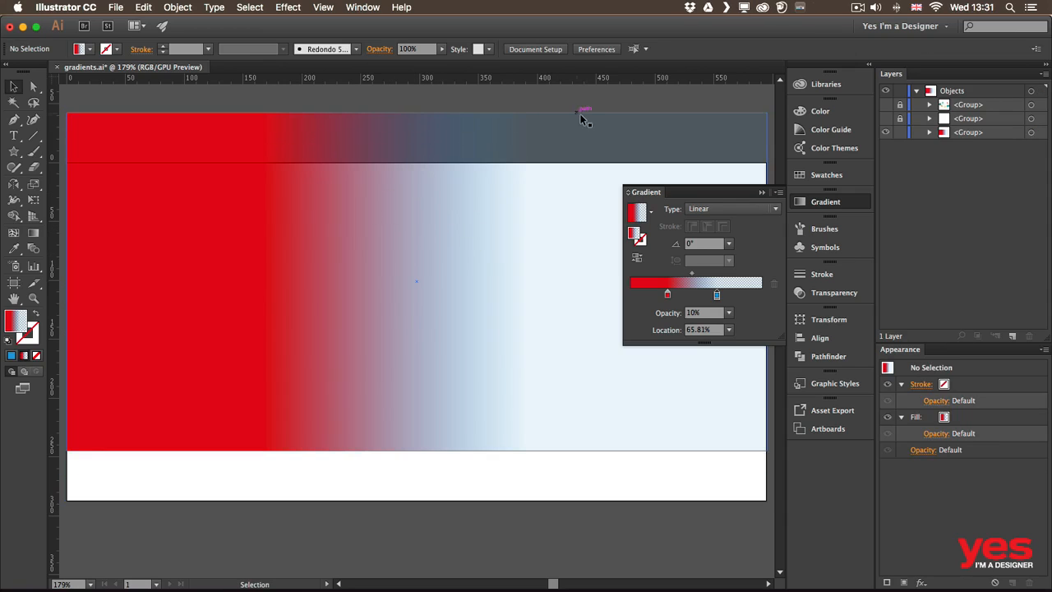
- Undo the background group's moves and the cyan stop's opacity change
key("super+z")
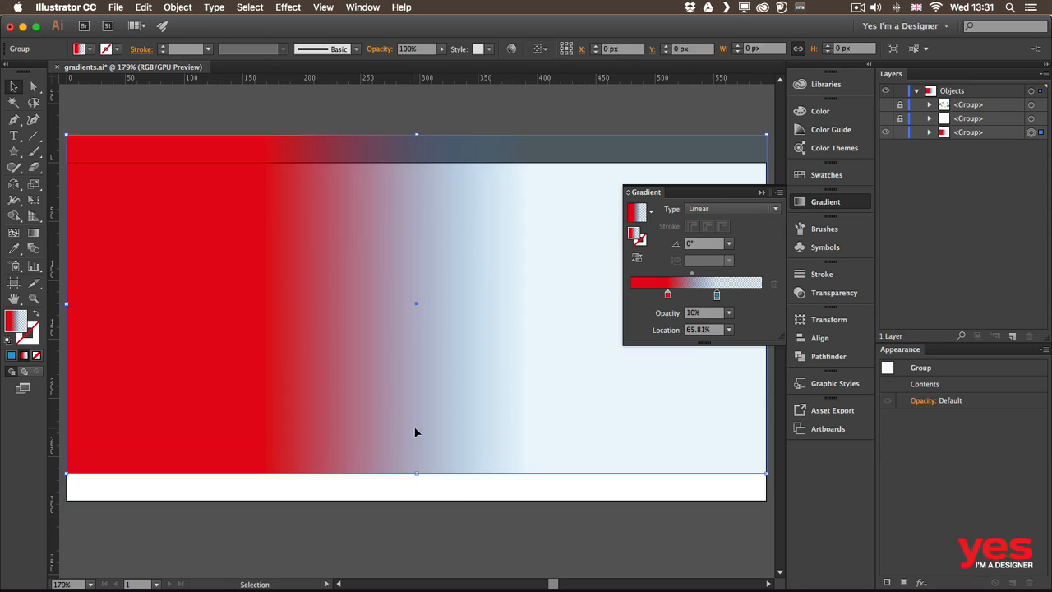
key("super+z")
key("super+z")
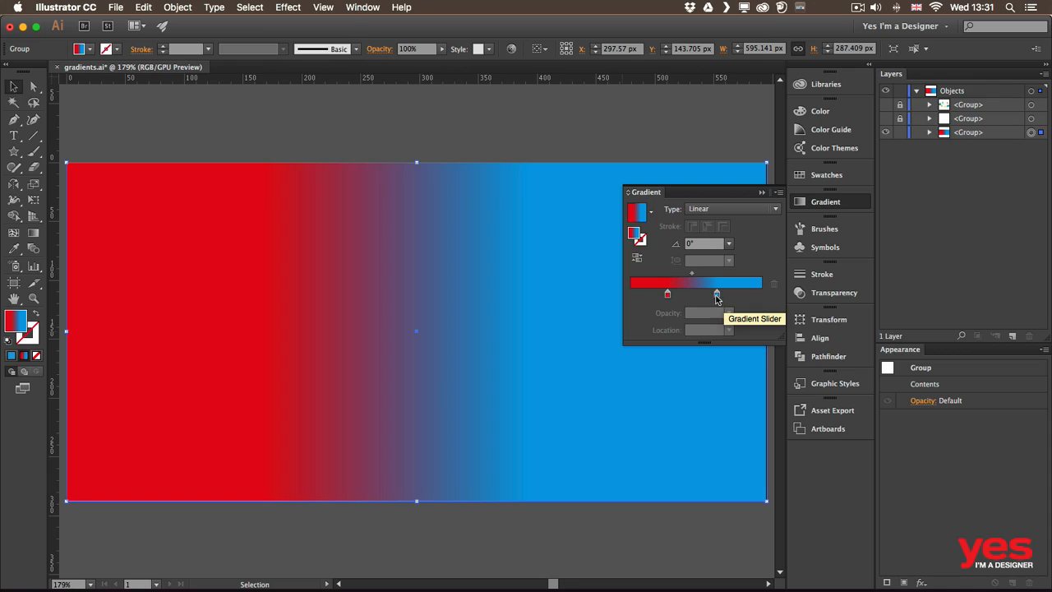
- Set the red stop's location to 0% and the cyan stop's location to 100%
left_click_drag(717, 296, 734, 295)
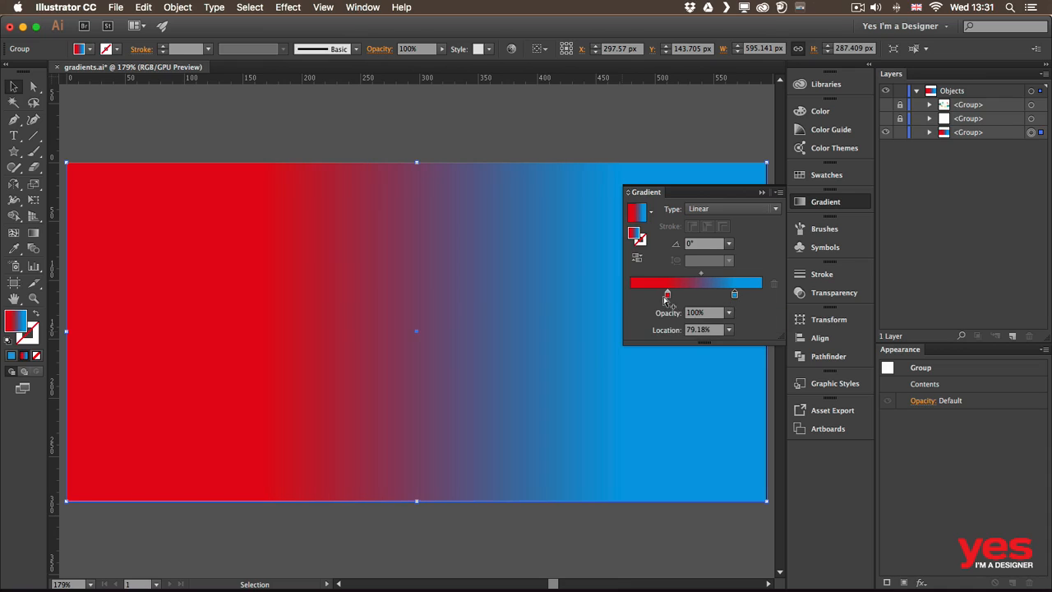
left_click_drag(666, 294, 630, 294)
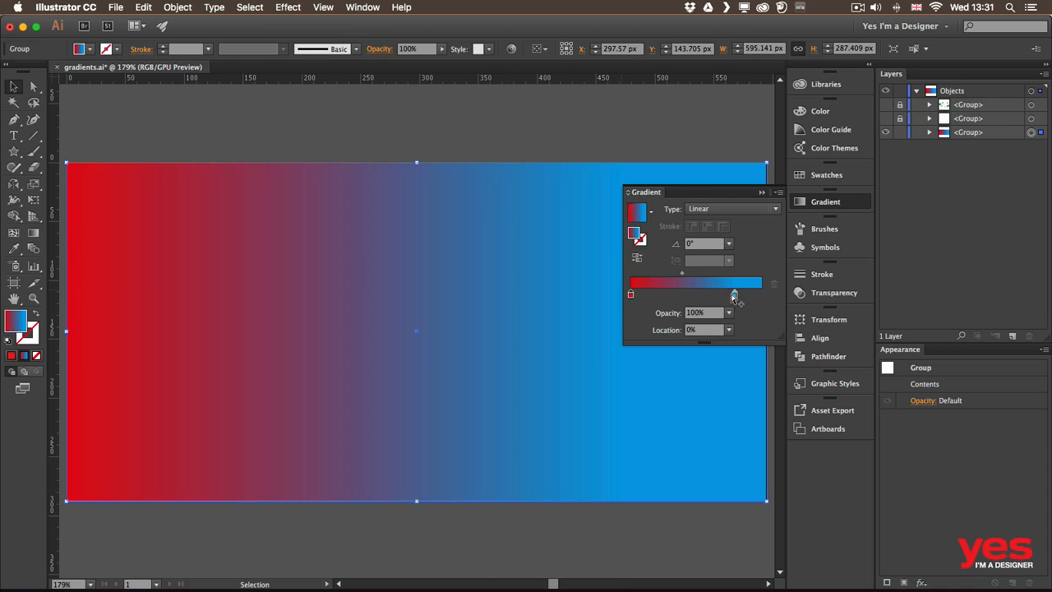
left_click_drag(734, 295, 761, 294)
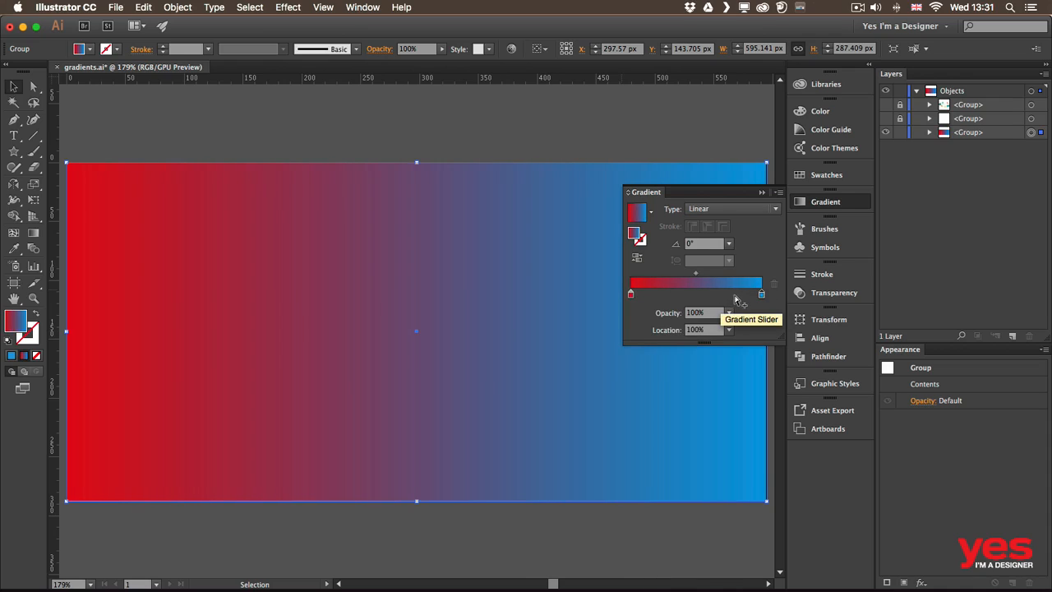
- Add a third stop at about 35% between the red and cyan stops and color it orange
left_click(677, 294)
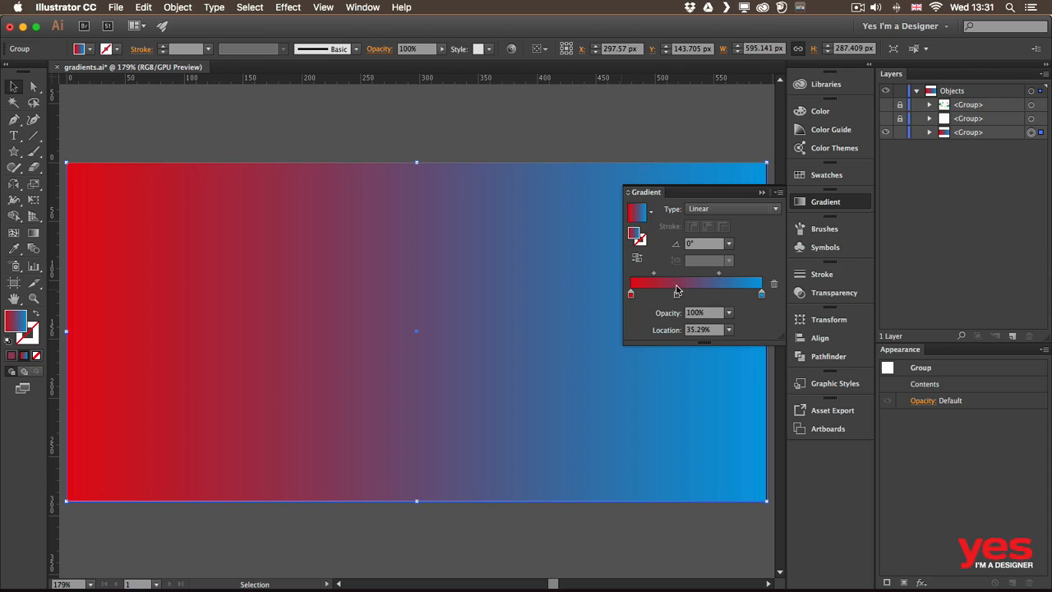
double_click(677, 294)
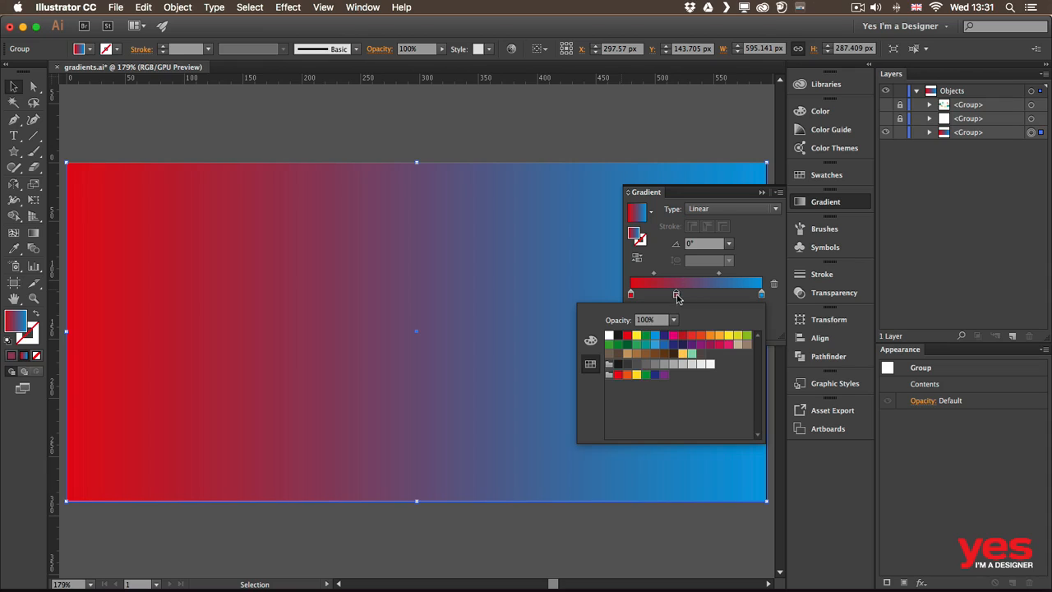
left_click(709, 335)
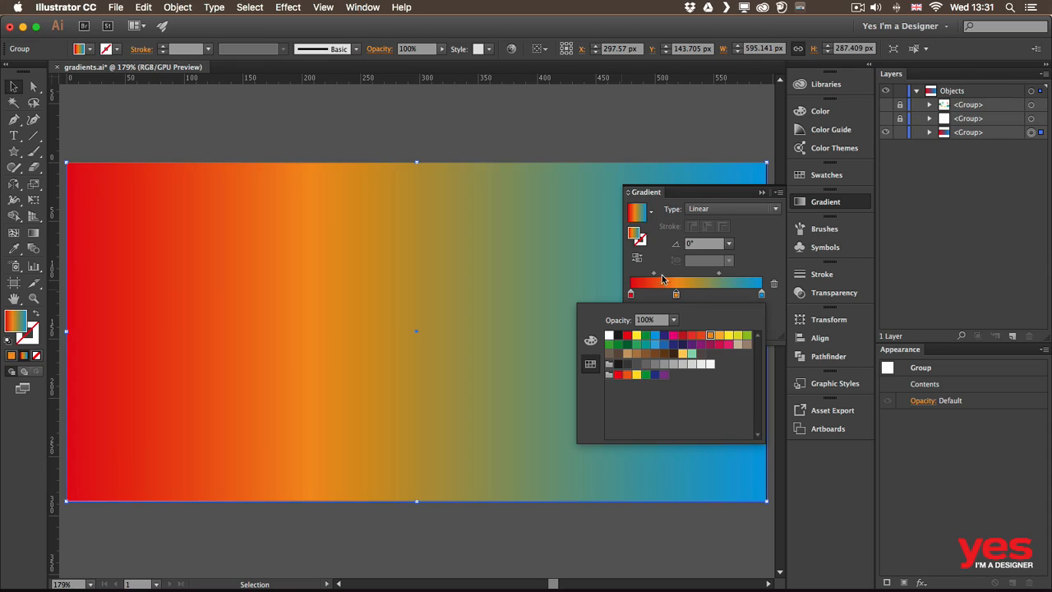
left_click(751, 260)
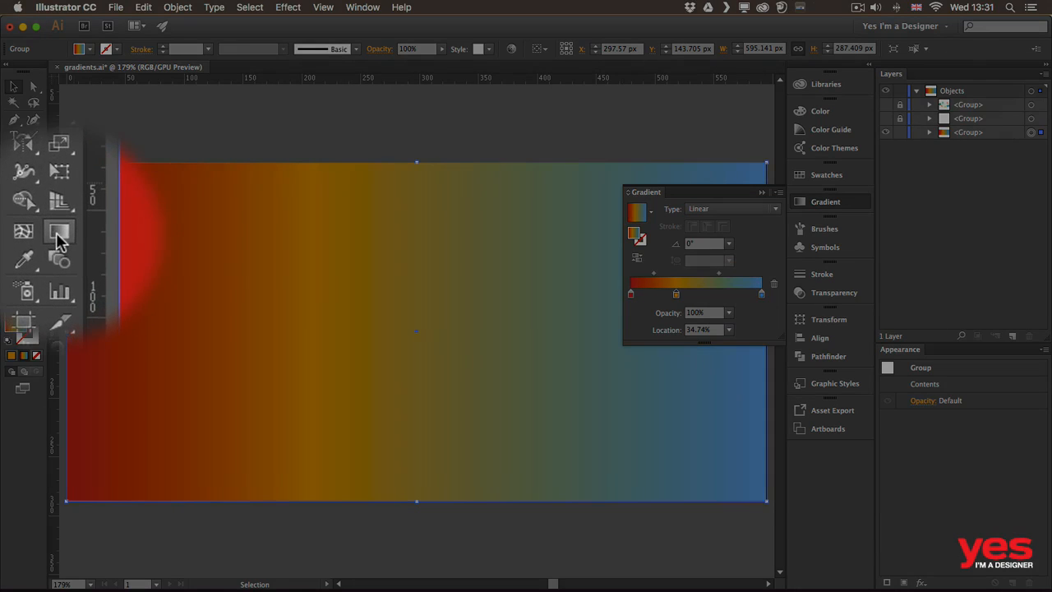
- Redraw the linear gradient across the background with the Gradient tool in several directions and lengths, finishing at an angle of about 123°
left_click(33, 233)
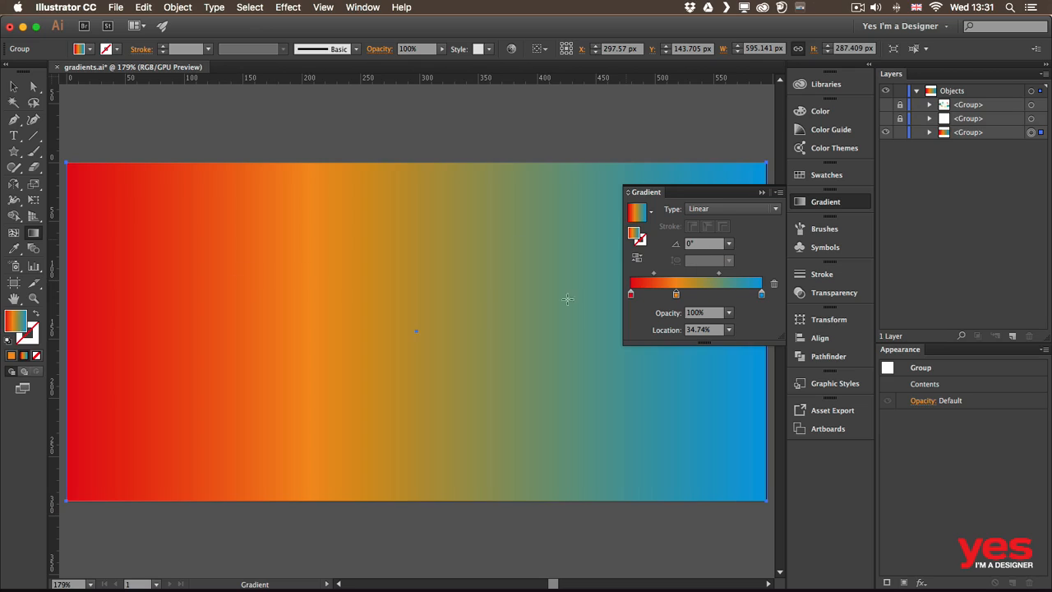
left_click_drag(284, 386, 457, 266)
left_click_drag(321, 417, 384, 250)
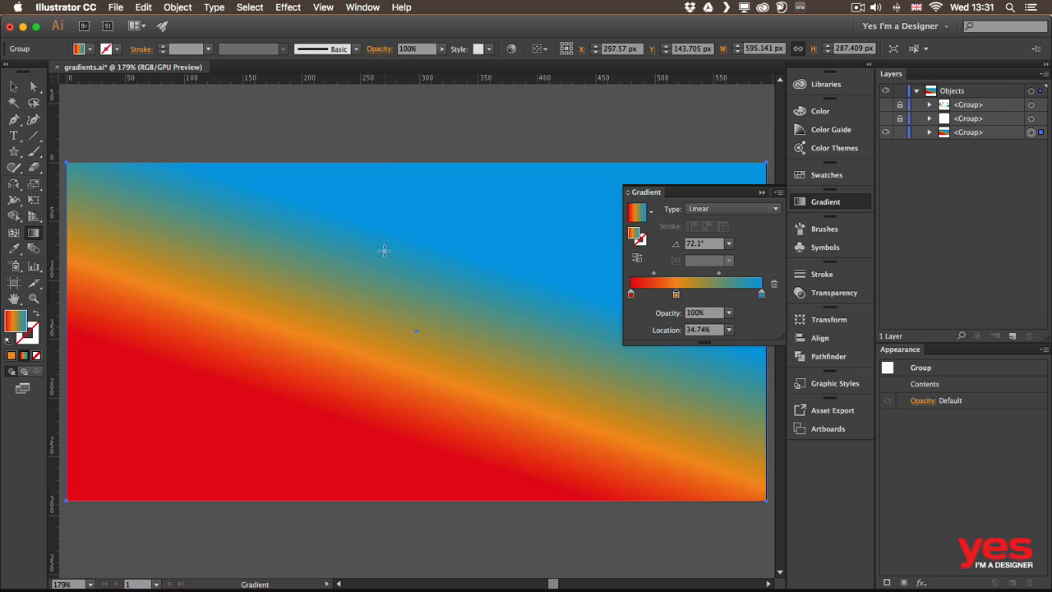
left_click_drag(228, 206, 553, 392)
left_click_drag(383, 368, 415, 372)
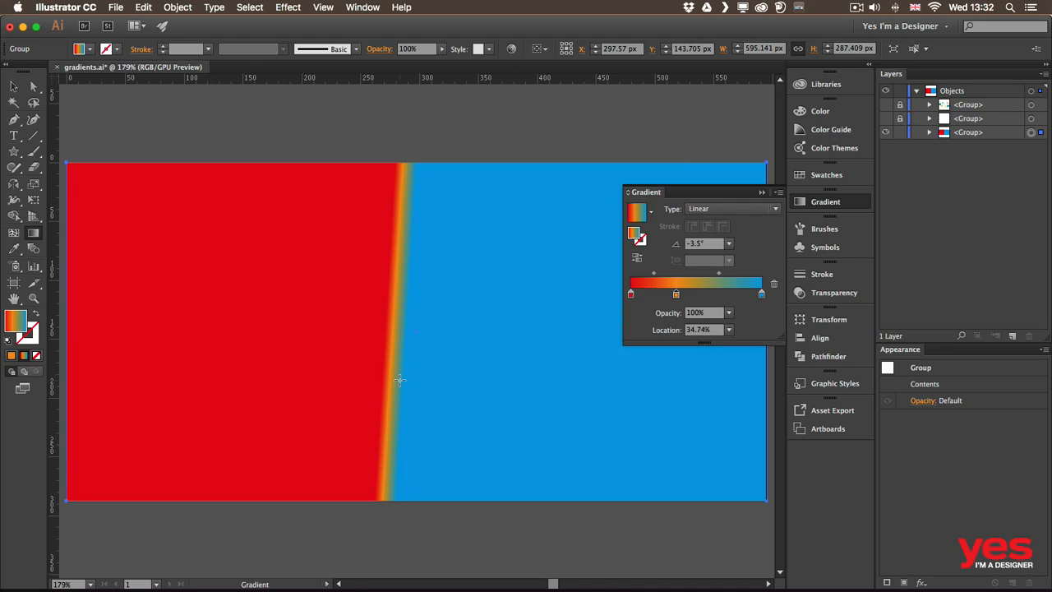
left_click_drag(718, 391, 125, 291)
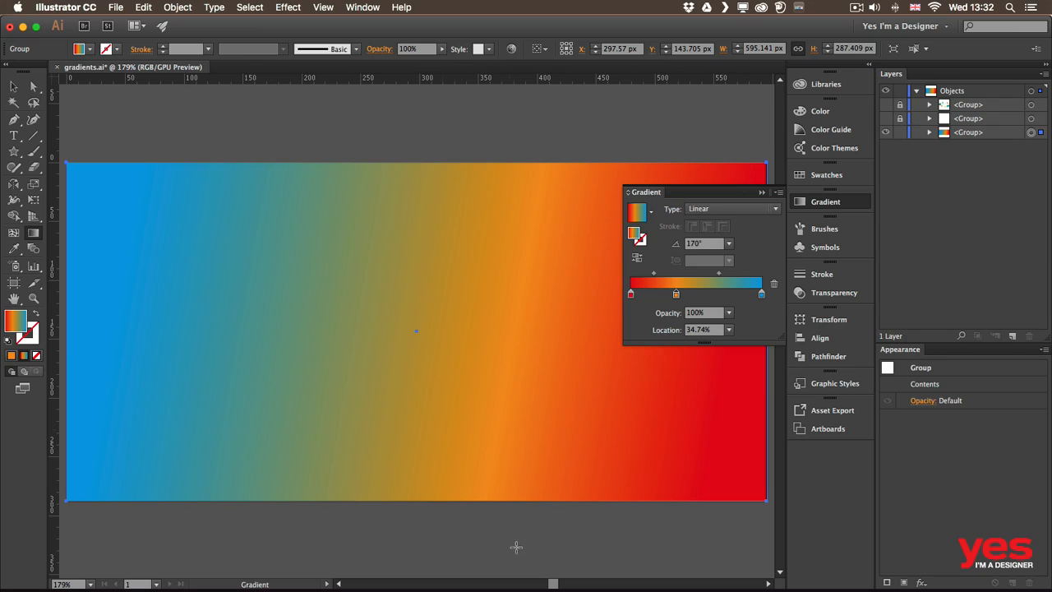
left_click_drag(512, 541, 240, 133)
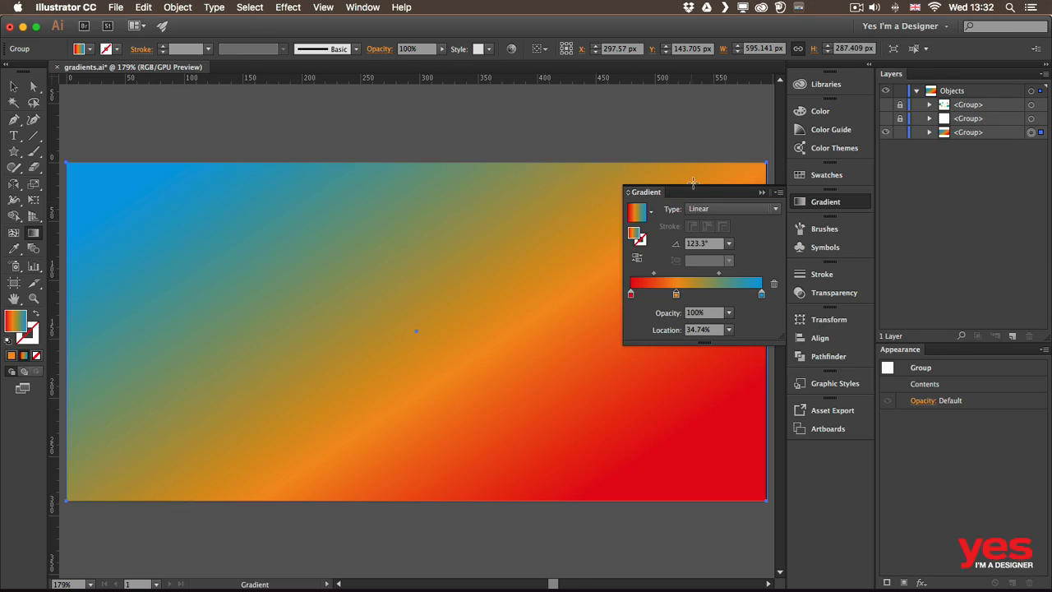
- Change the gradient type to Radial and redraw its center and radius several times across the background
left_click(706, 209)
left_click(709, 238)
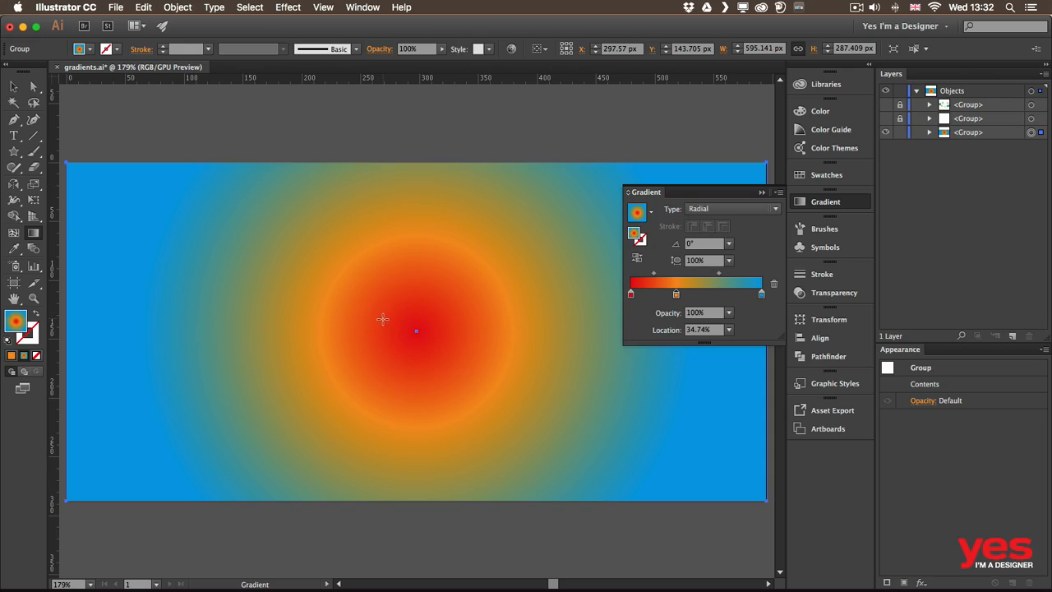
left_click_drag(393, 315, 250, 327)
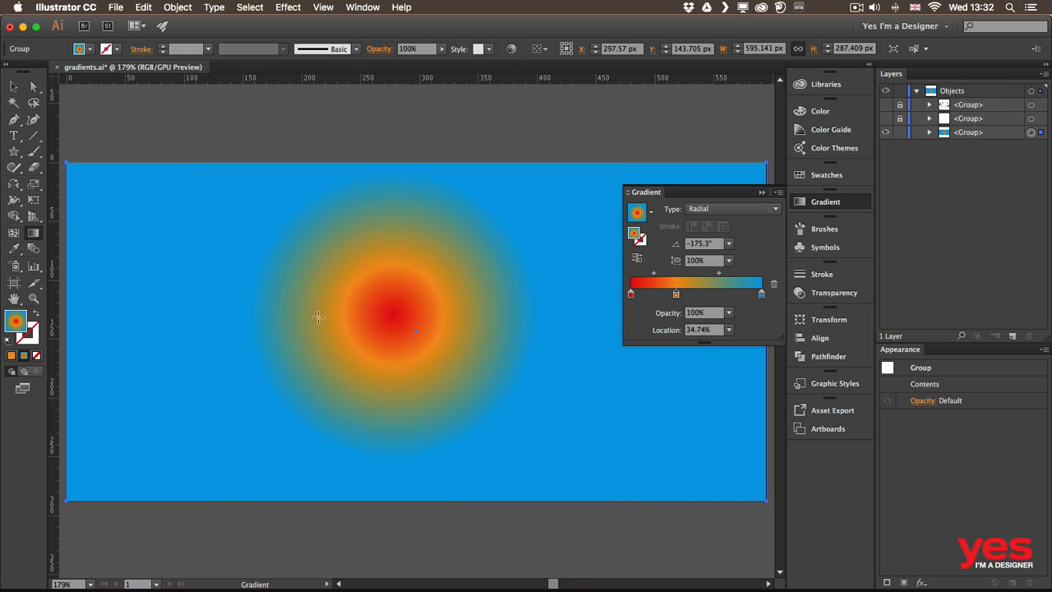
left_click_drag(370, 311, 120, 344)
left_click_drag(214, 251, 398, 358)
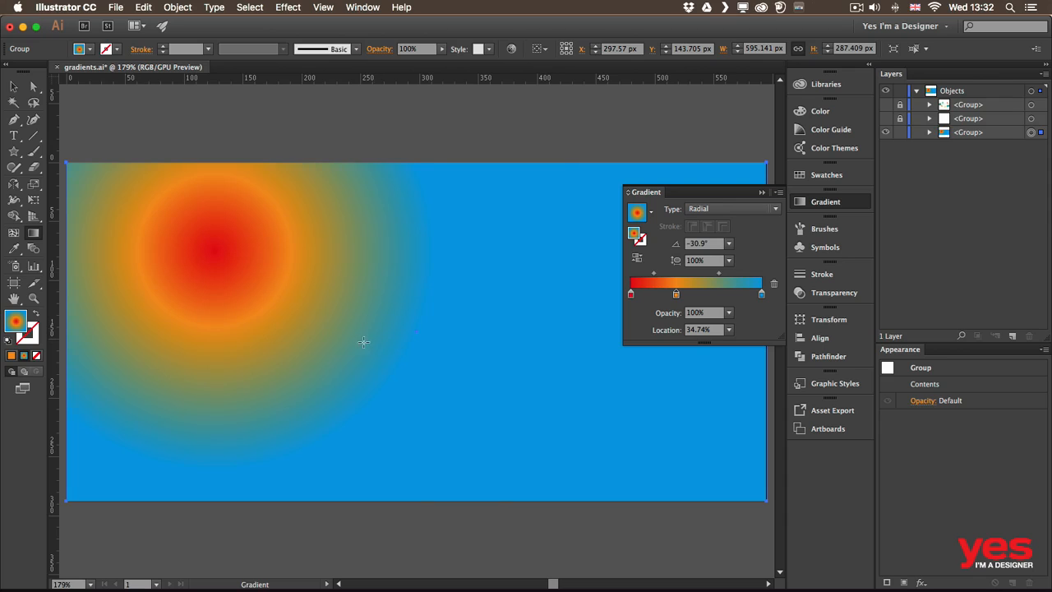
left_click_drag(364, 342, 548, 315)
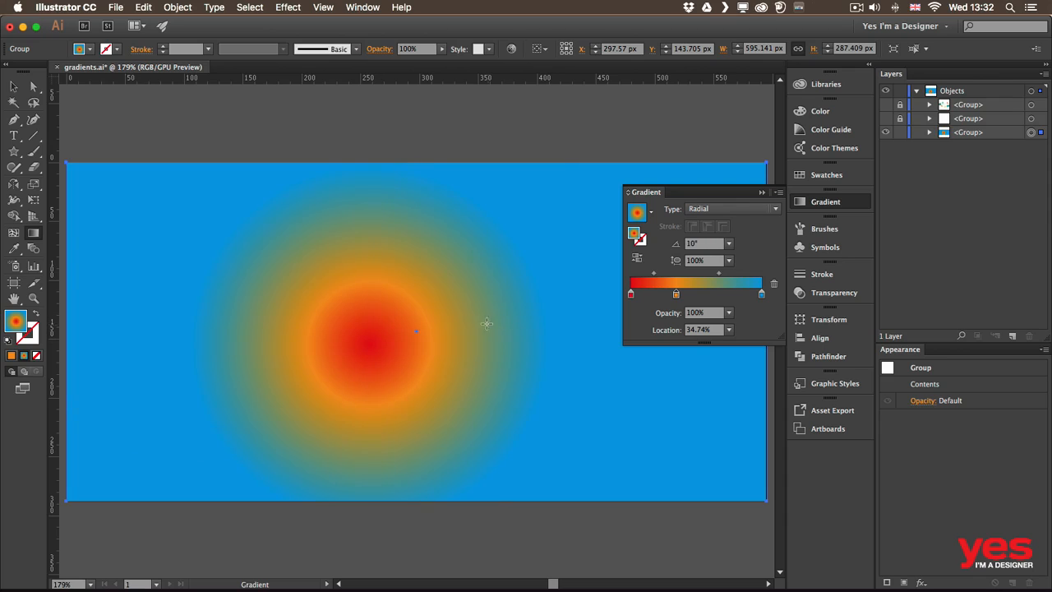
- Set the radial gradient's aspect ratio to 50%
left_click(730, 260)
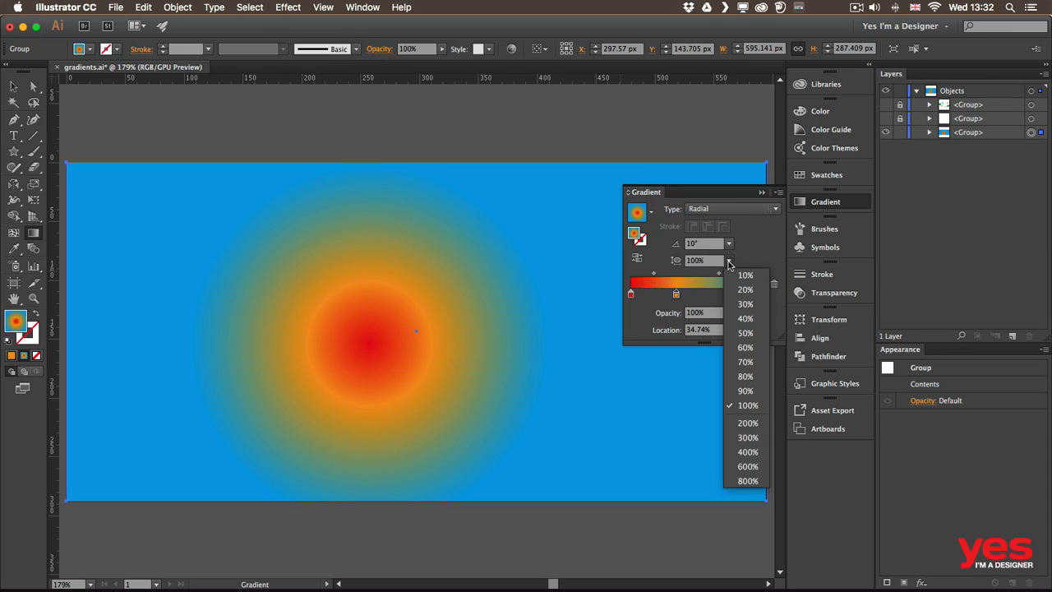
left_click(746, 333)
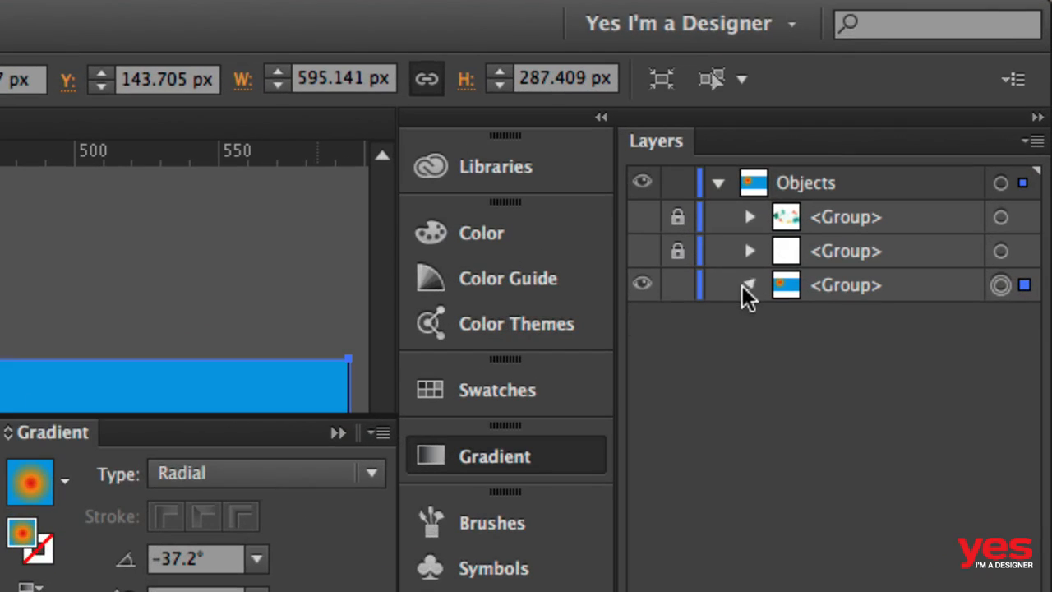
- Target the path inside the background group to reveal its gradient annotator, and check the view option that hides the annotator
left_click(748, 285)
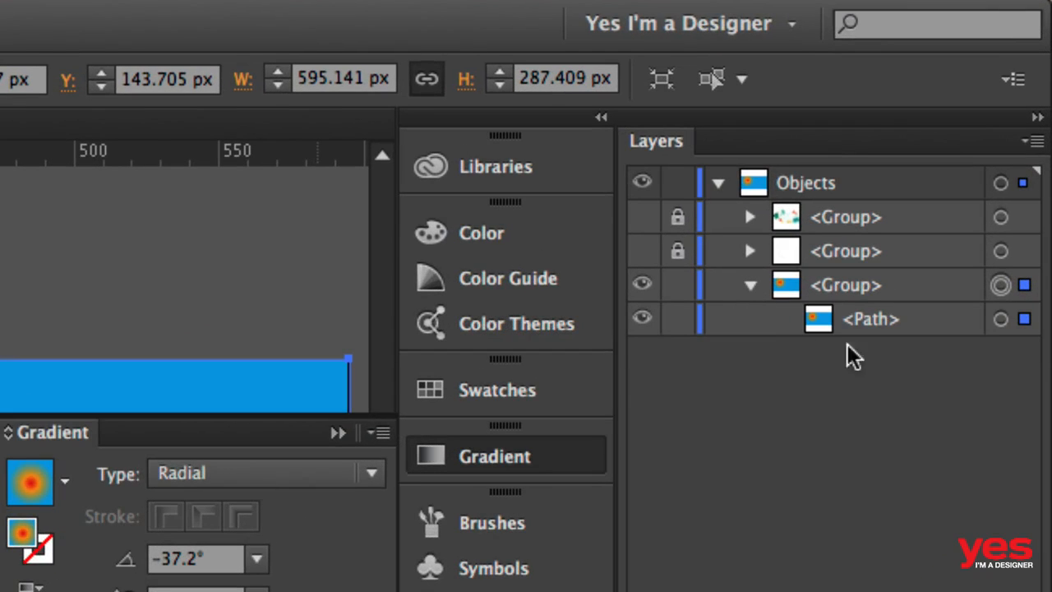
left_click(1000, 320)
left_click(898, 322)
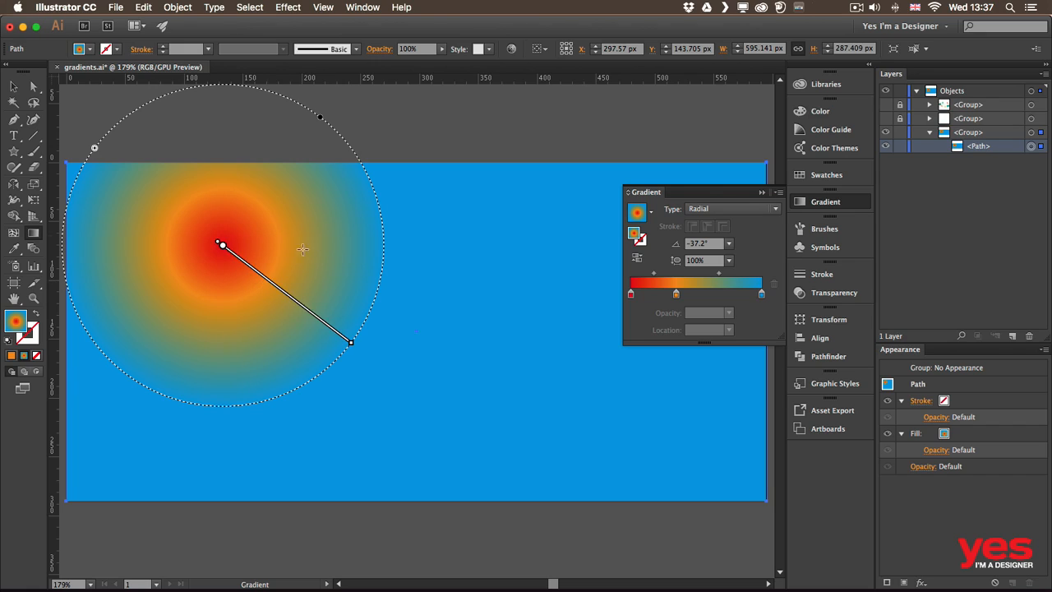
mouse_move(247, 278)
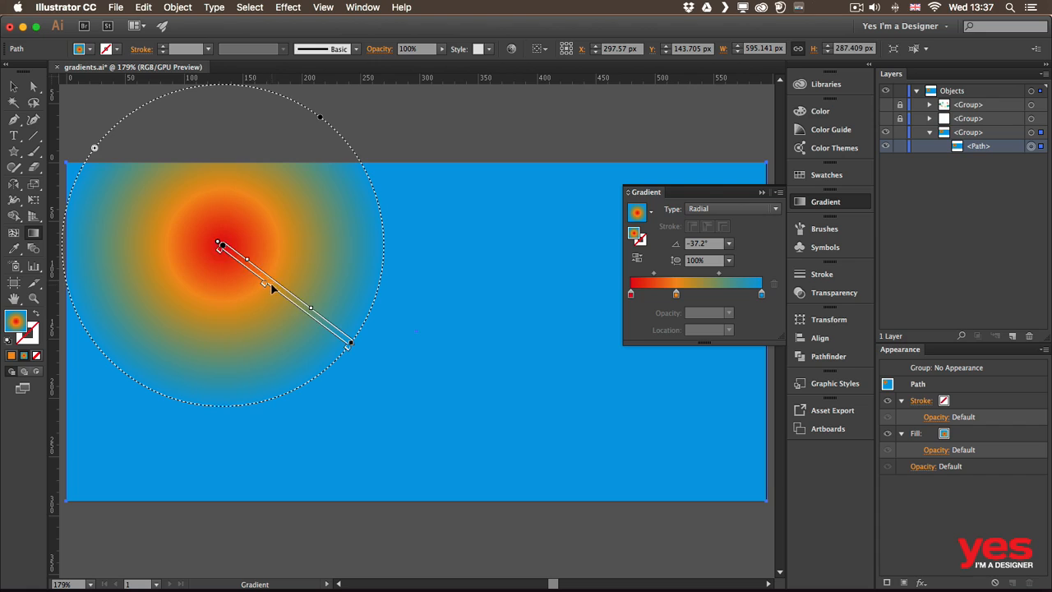
left_click(325, 8)
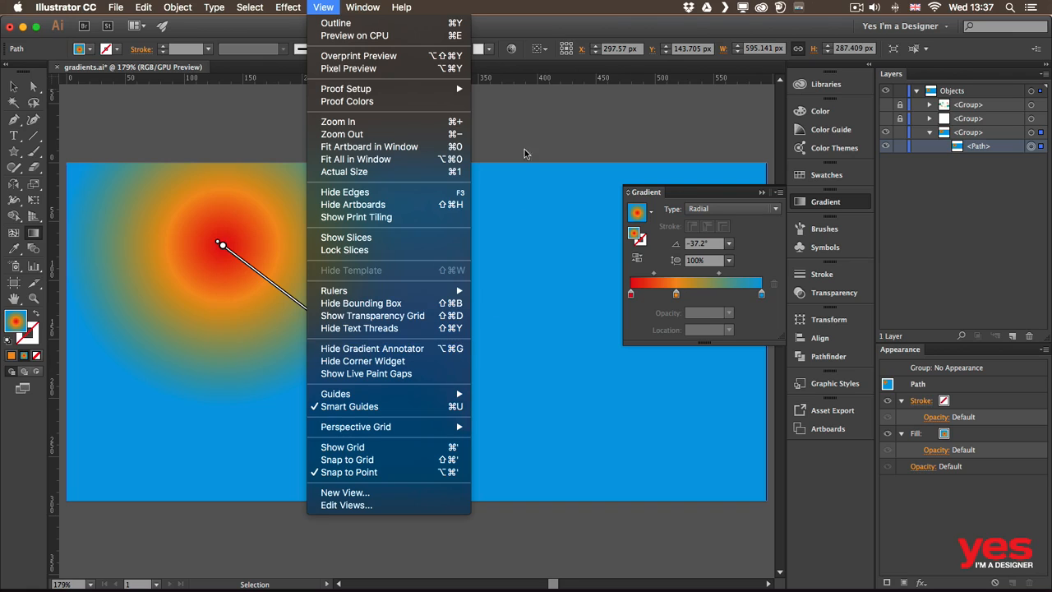
left_click(518, 127)
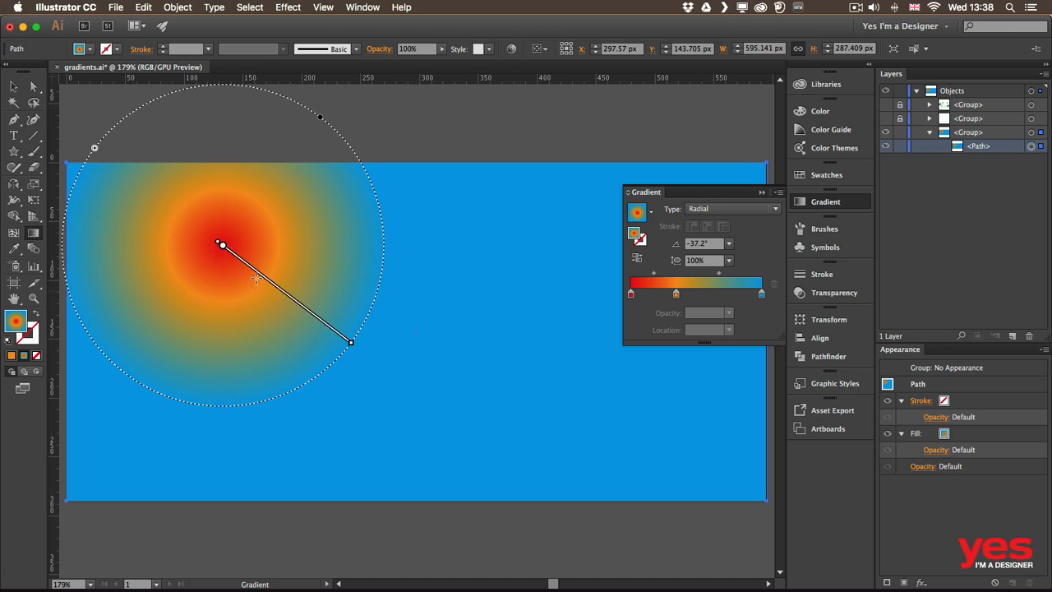
- Move the radial gradient down to mid-height of the background and reshape it with its on-canvas handles to an aspect ratio of about 94.5%
mouse_move(221, 245)
left_mouse_down()
mouse_move(357, 310)
mouse_move(458, 312)
mouse_move(304, 330)
left_mouse_up()
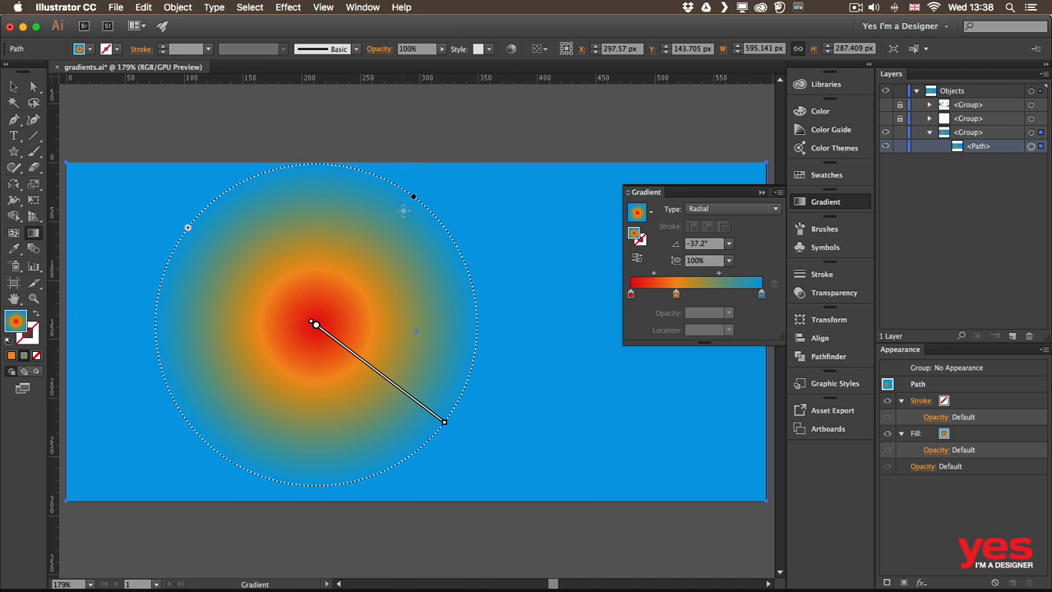
mouse_move(414, 199)
left_mouse_down()
mouse_move(373, 252)
mouse_move(411, 200)
left_mouse_up()
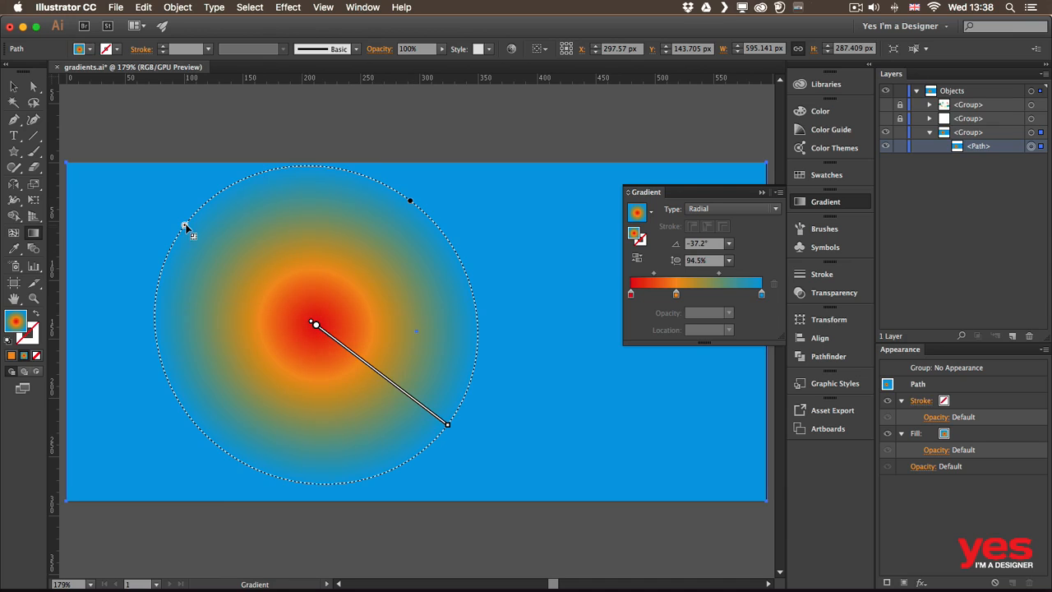
mouse_move(186, 227)
left_mouse_down()
mouse_move(222, 271)
mouse_move(241, 273)
mouse_move(188, 228)
left_mouse_up()
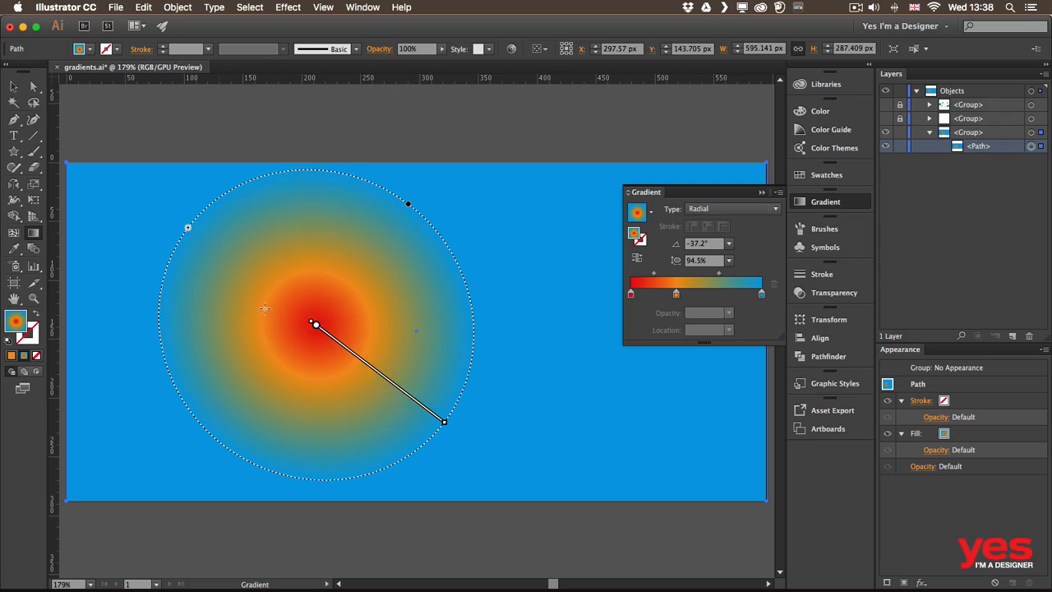
- On the gradient annotator, move the orange stop outward, the red stop to about 8.45%, and the midpoint between them closer to the red stop
mouse_move(385, 384)
mouse_move(357, 368)
left_mouse_down()
mouse_move(331, 340)
mouse_move(383, 386)
left_mouse_up()
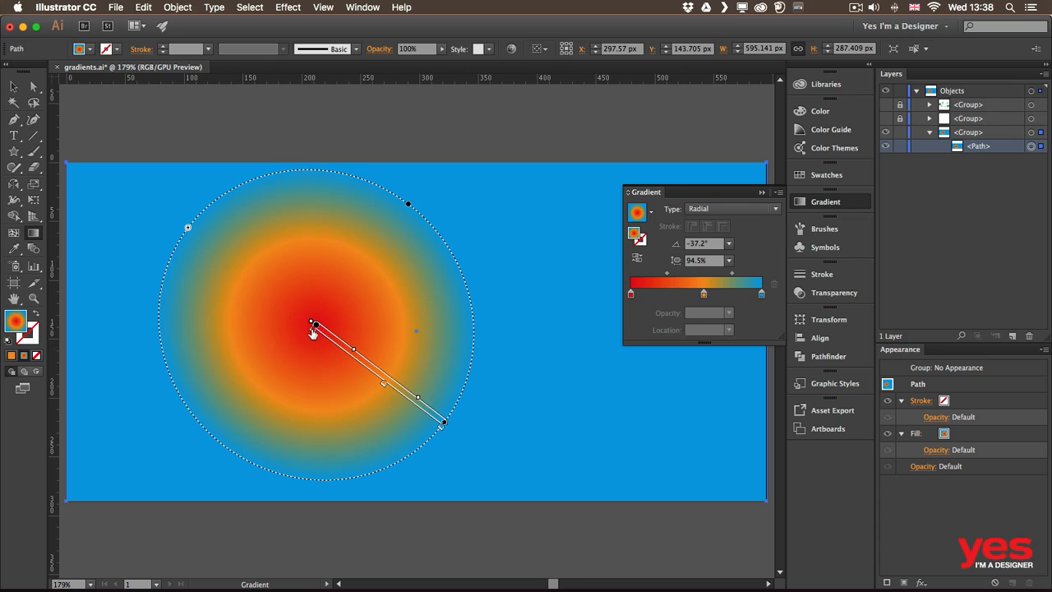
mouse_move(313, 331)
left_mouse_down()
mouse_move(330, 346)
mouse_move(322, 337)
left_mouse_up()
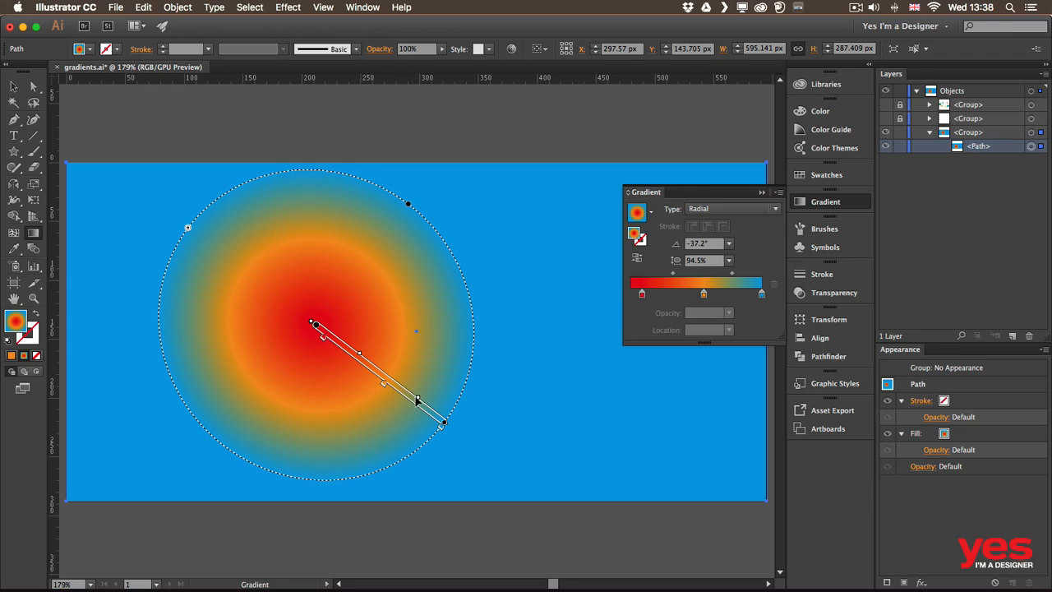
left_click_drag(359, 355, 347, 346)
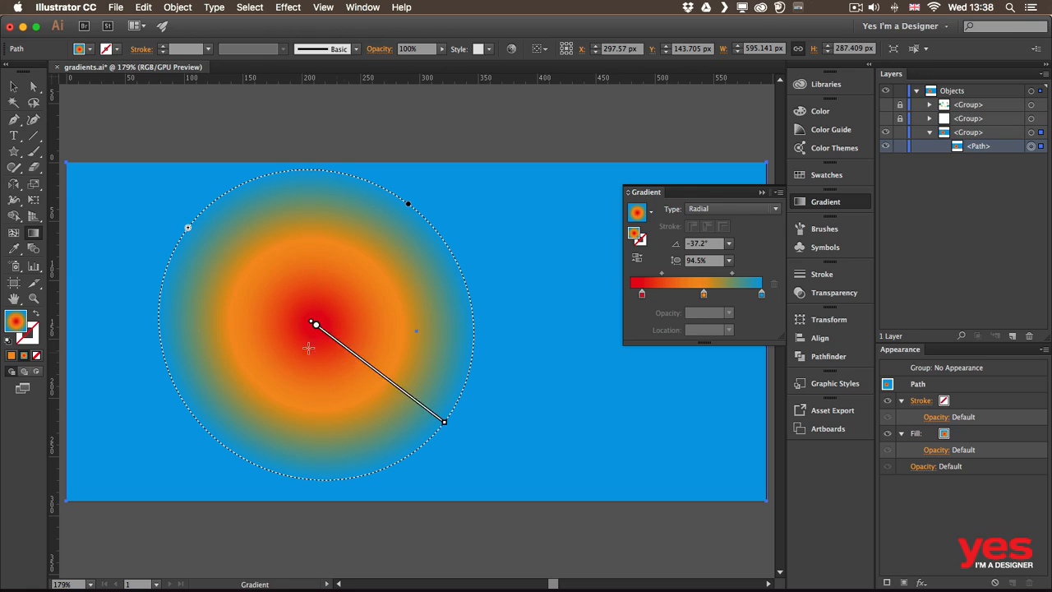
- Recolor the innermost red stop, trying green and settling on yellow
double_click(322, 340)
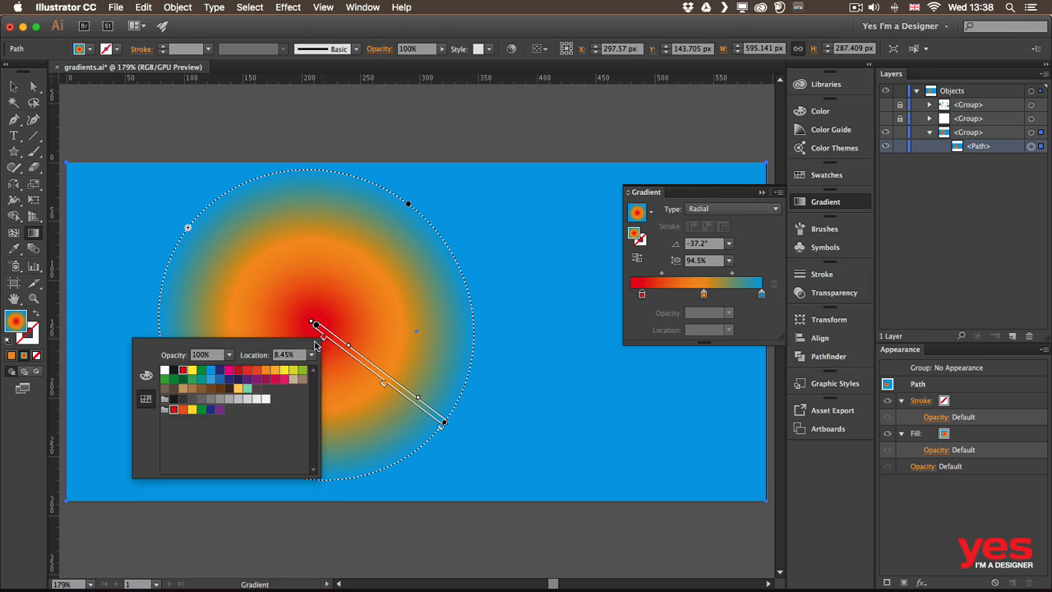
left_click(301, 371)
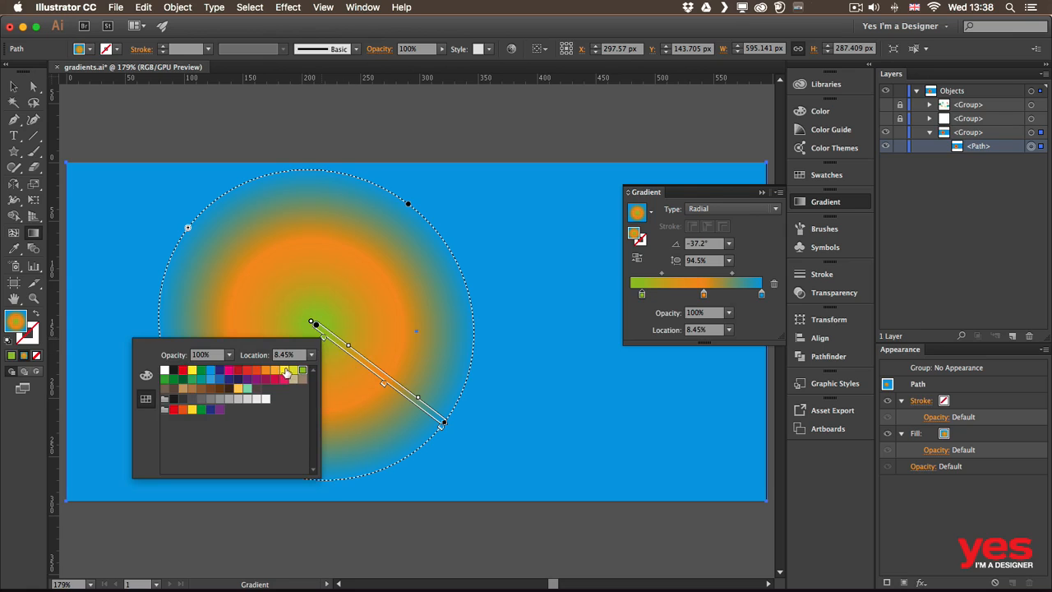
left_click(284, 371)
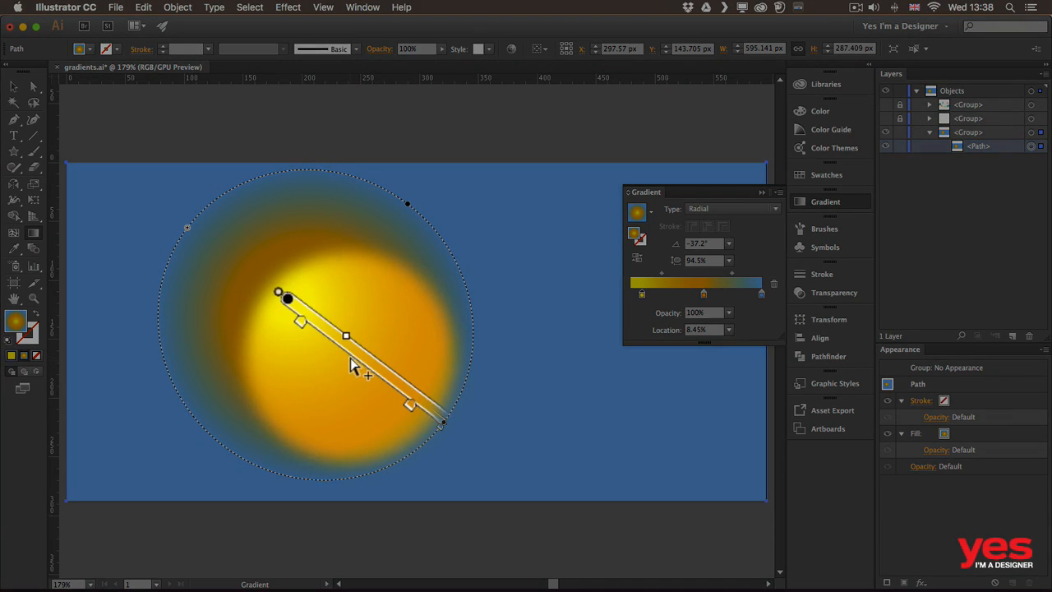
- Add a red stop at about 29.5% between the yellow and orange stops and delete it again
left_click(350, 360)
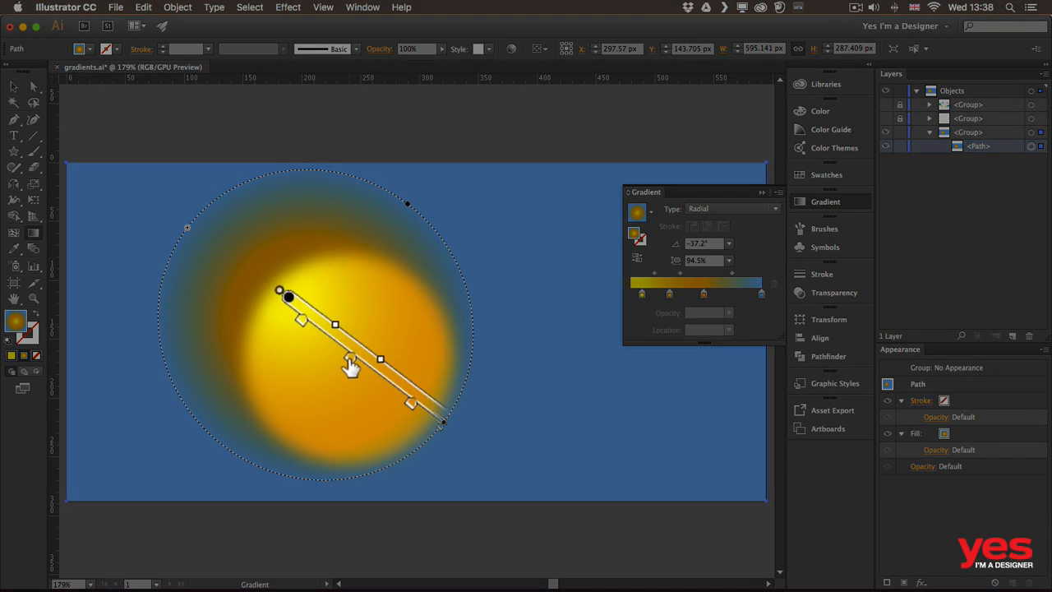
double_click(350, 362)
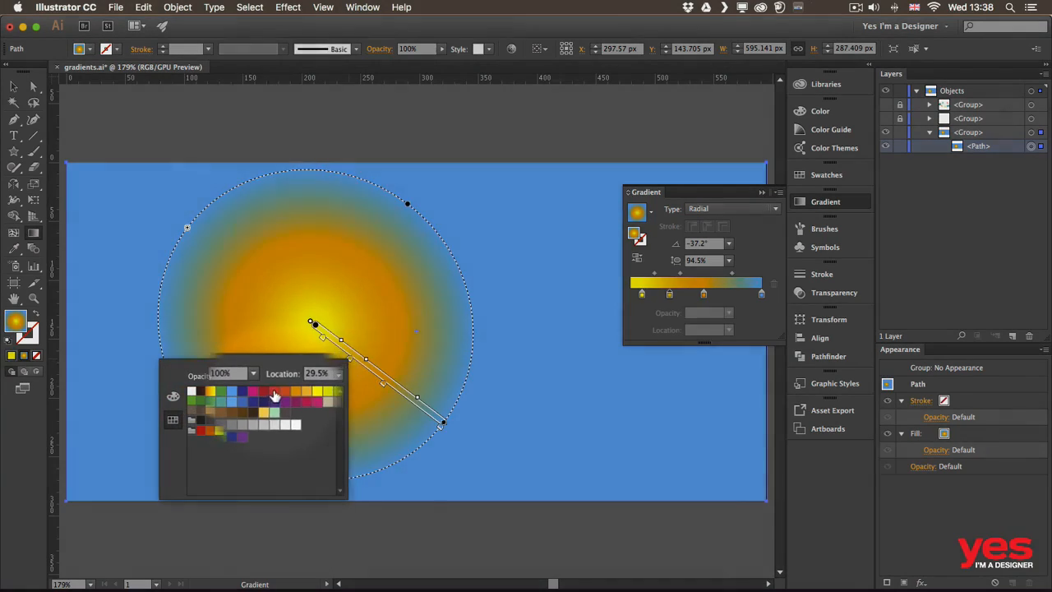
left_click(274, 396)
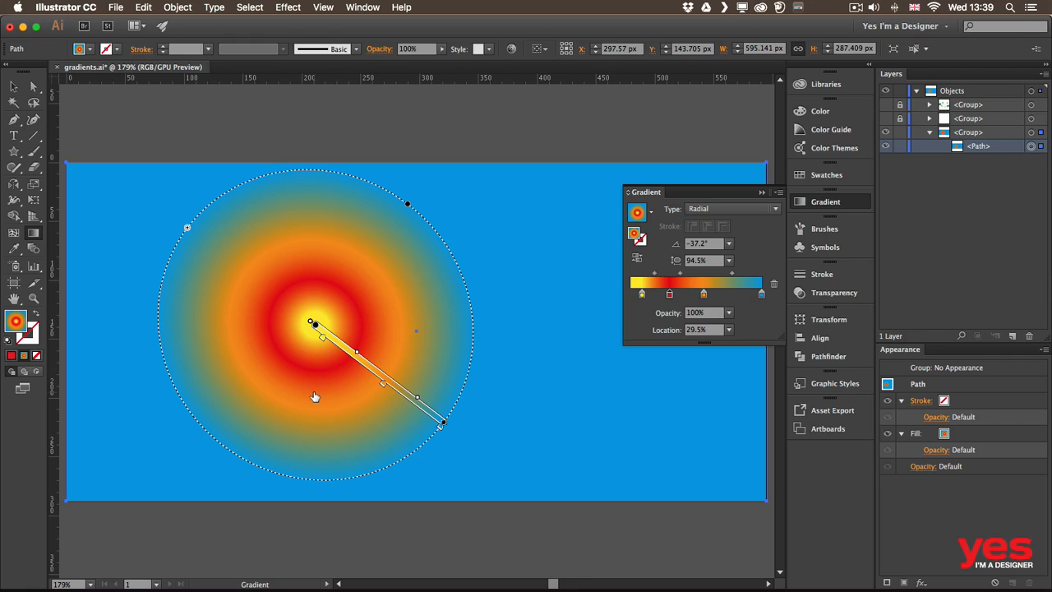
key("Delete")
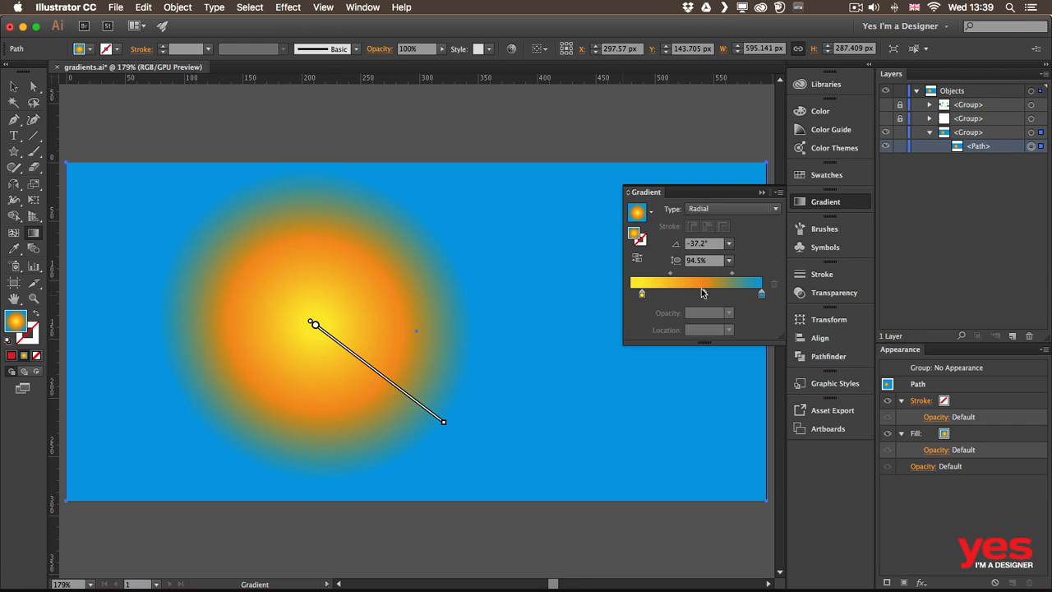
- Add a stop at about 33% between the yellow and orange stops and remove it by pulling it off the gradient slider
left_click(677, 294)
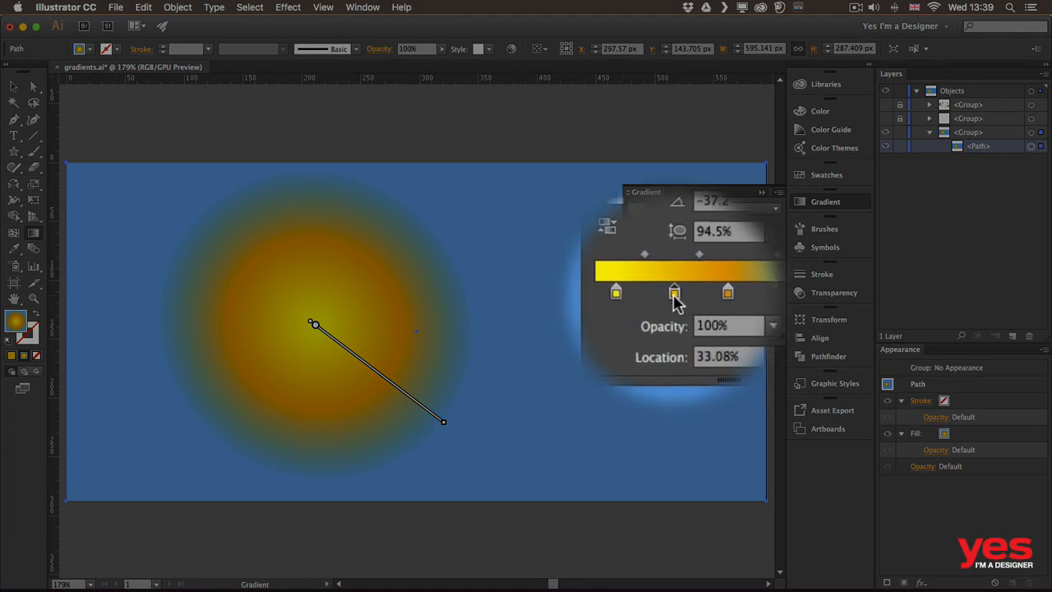
left_click_drag(675, 296, 667, 356)
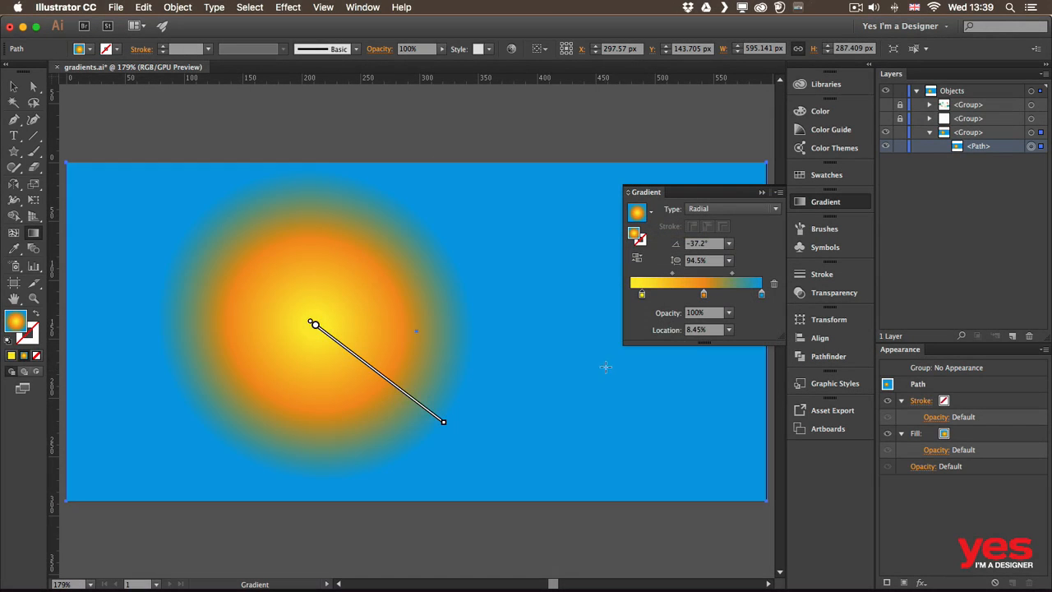
- Change the background gradient to Linear and redraw its direction at several angles and lengths, settling on about 12.4°
left_click(728, 210)
left_click(712, 223)
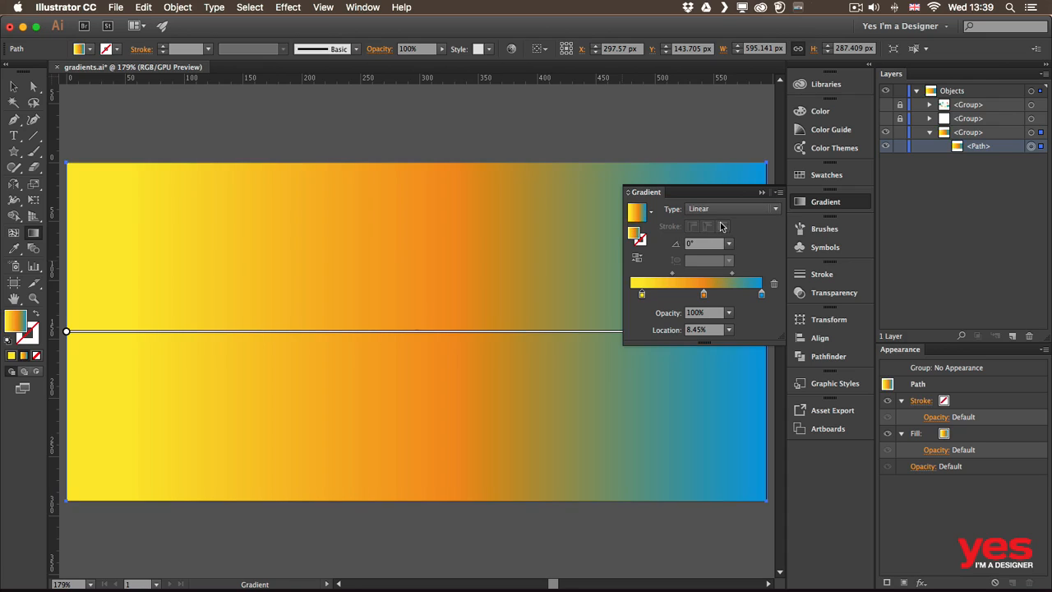
mouse_move(238, 413)
left_mouse_down()
mouse_move(469, 263)
mouse_move(491, 296)
left_mouse_up()
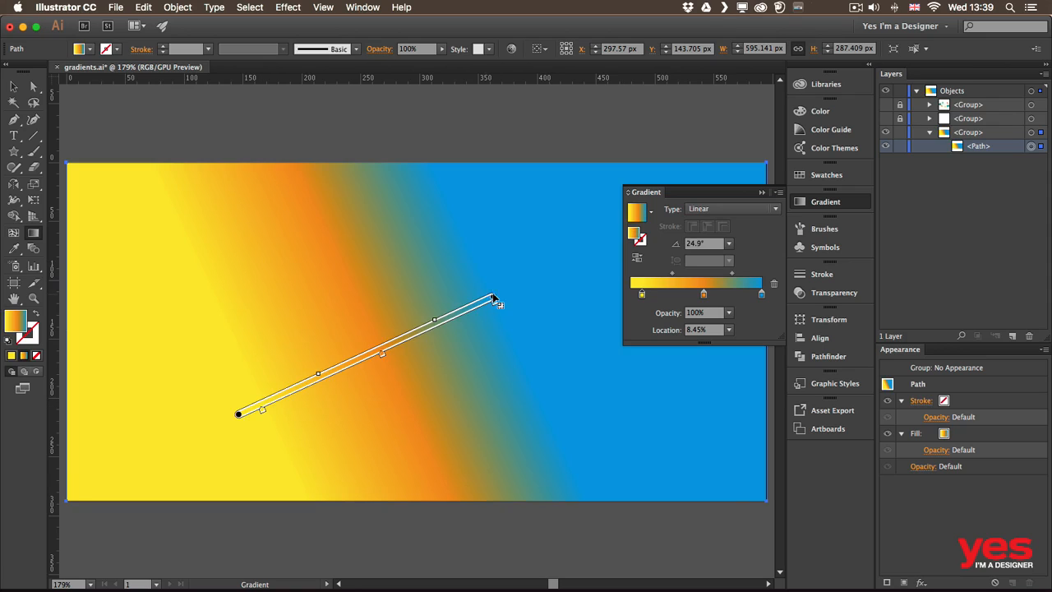
mouse_move(457, 353)
left_mouse_down()
mouse_move(416, 356)
mouse_move(441, 321)
mouse_move(498, 298)
mouse_move(520, 372)
mouse_move(327, 414)
left_mouse_up()
left_click_drag(334, 438, 632, 436)
left_click_drag(170, 386, 527, 308)
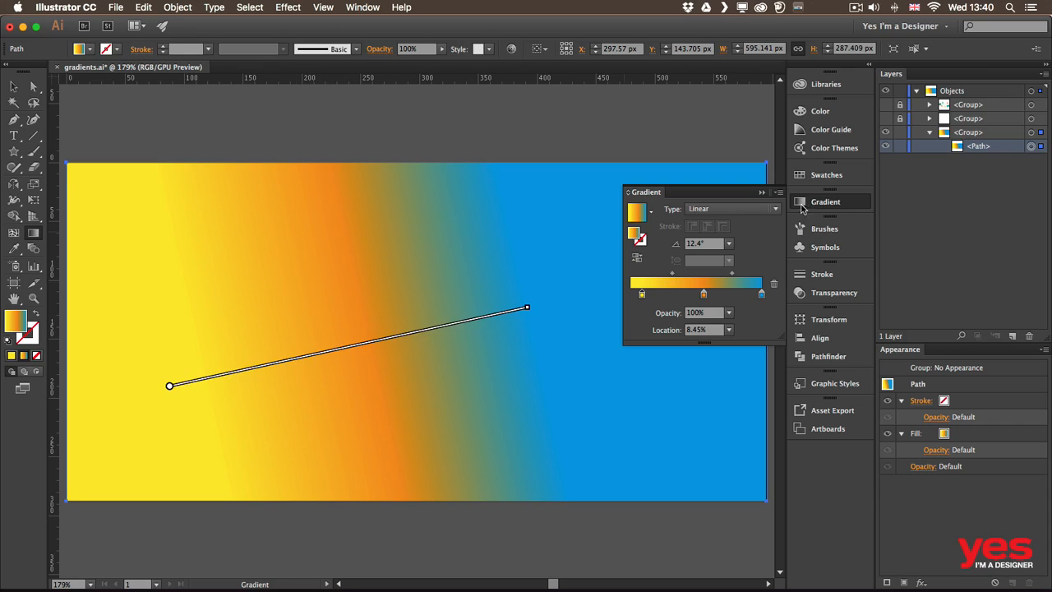
- Save the yellow-orange-blue gradient as a swatch named New Gradient Swatch
left_click(818, 176)
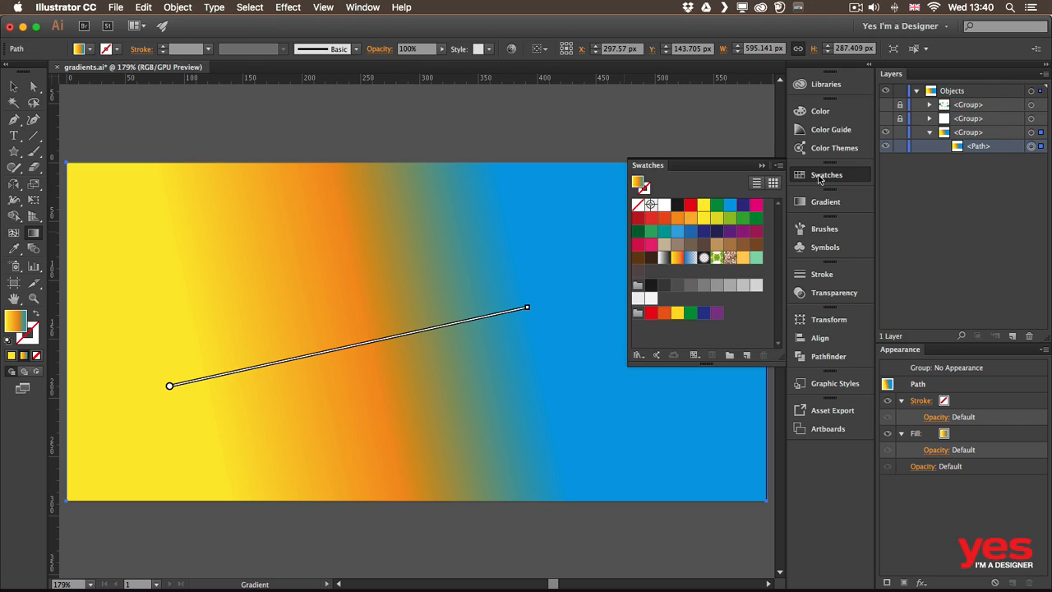
left_click(747, 356)
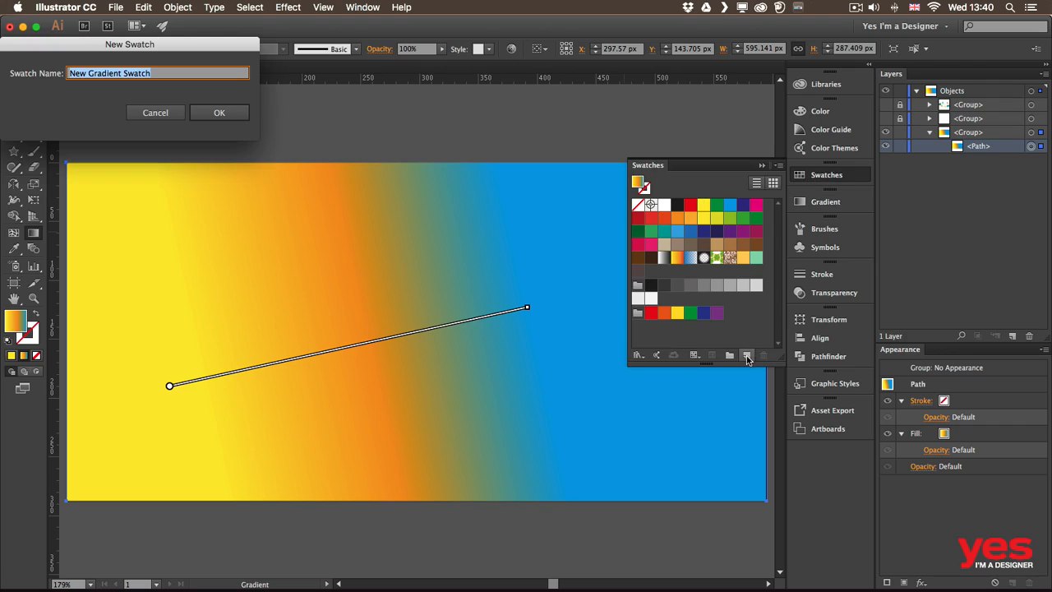
left_click(234, 112)
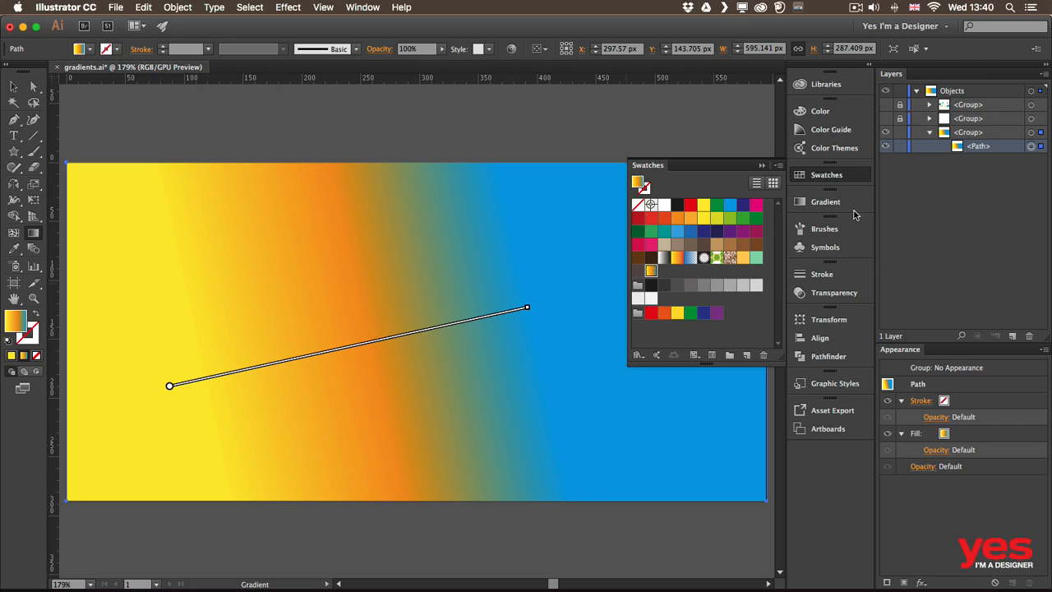
- Show the two hidden artwork groups and fill the background with solid green before applying the saved gradient swatch
left_click(886, 119)
left_click(885, 104)
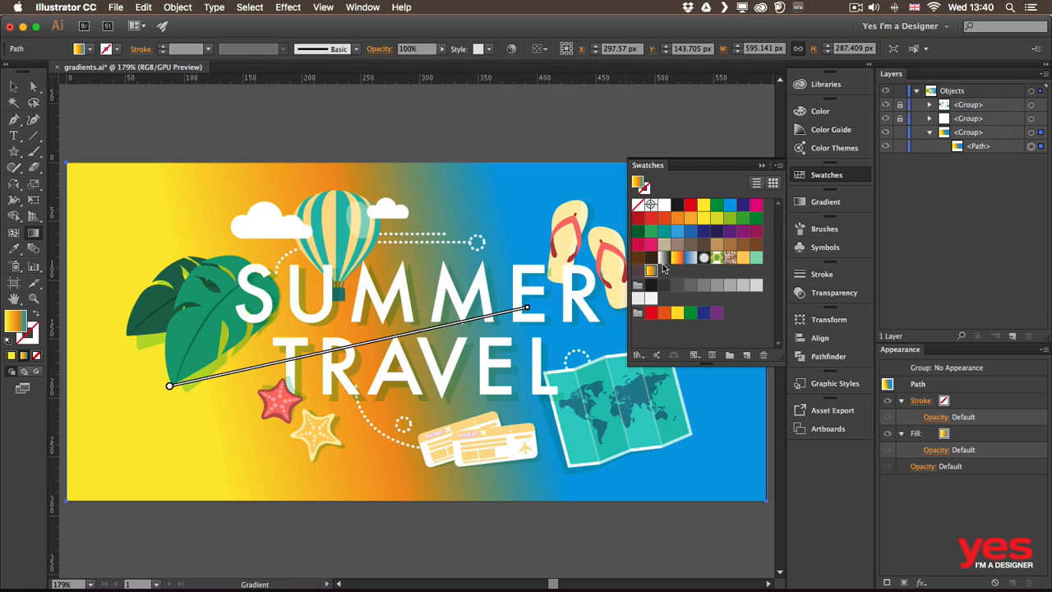
left_click(654, 237)
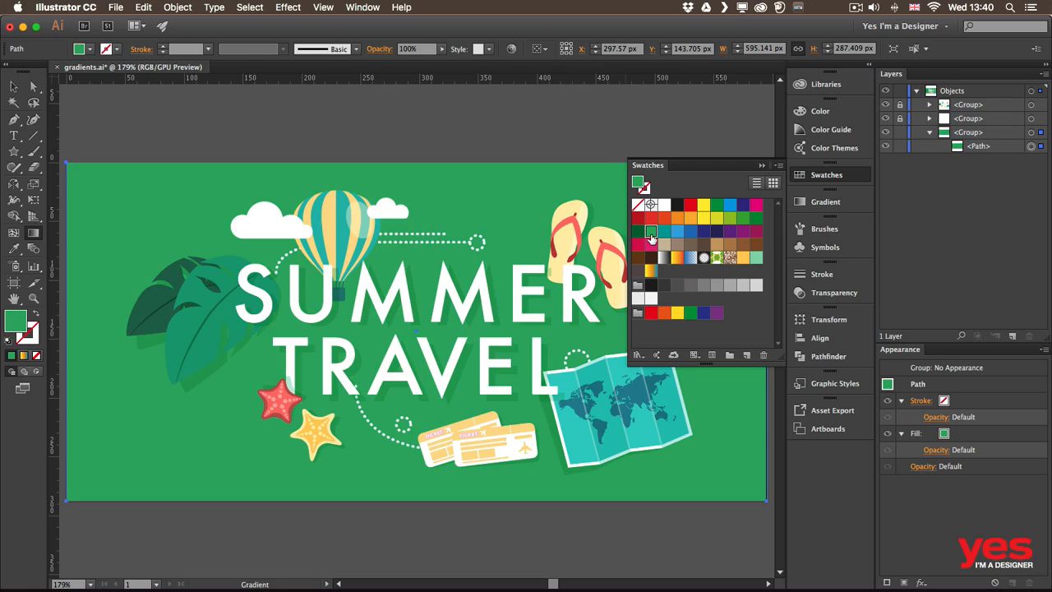
left_click(651, 270)
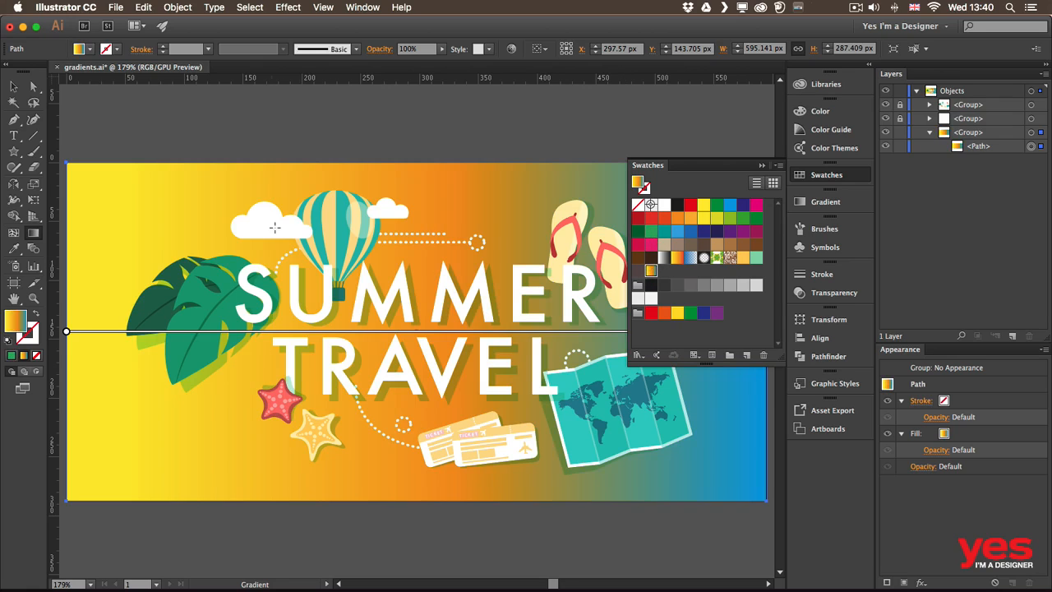
- Redraw the background gradient near-vertically, settling on a bottom-to-top direction of about 84.2° with yellow at the bottom
left_click_drag(364, 197, 458, 441)
mouse_move(413, 152)
left_mouse_down()
mouse_move(419, 547)
mouse_move(418, 535)
left_mouse_up()
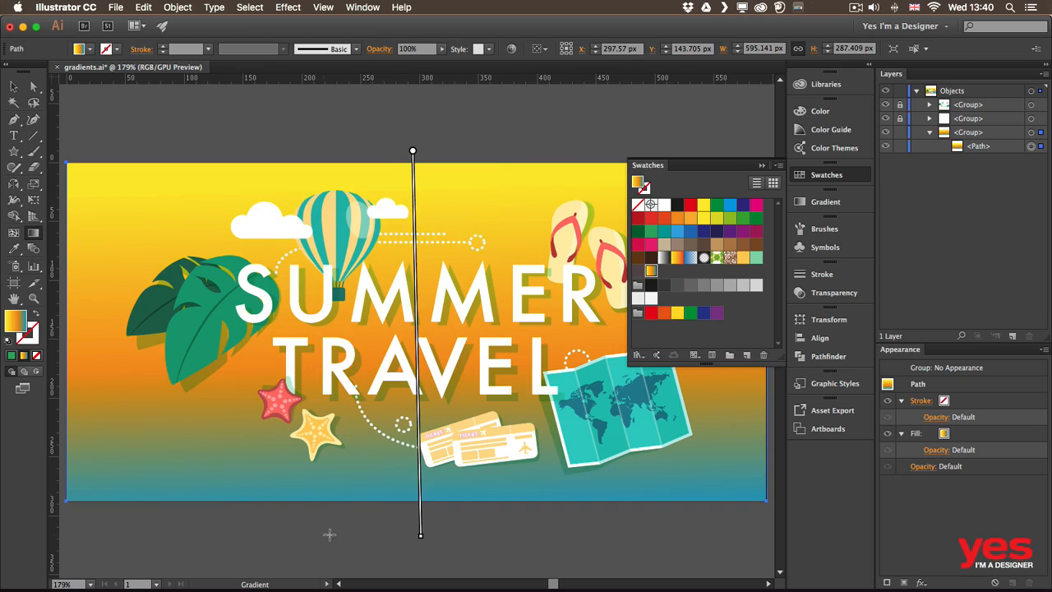
left_click_drag(329, 526, 395, 100)
key("space")
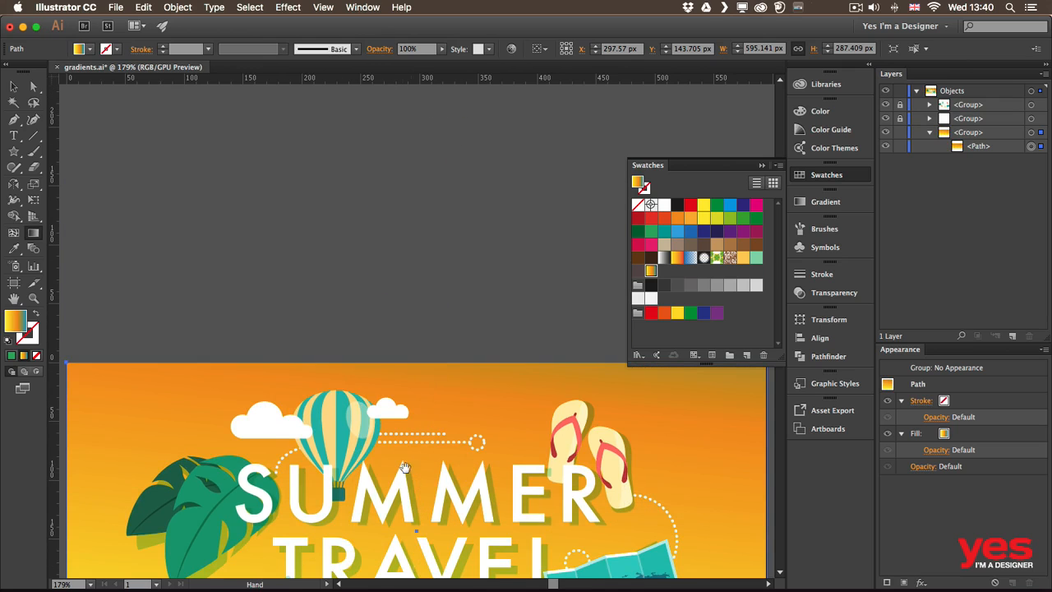
left_click_drag(405, 467, 399, 237)
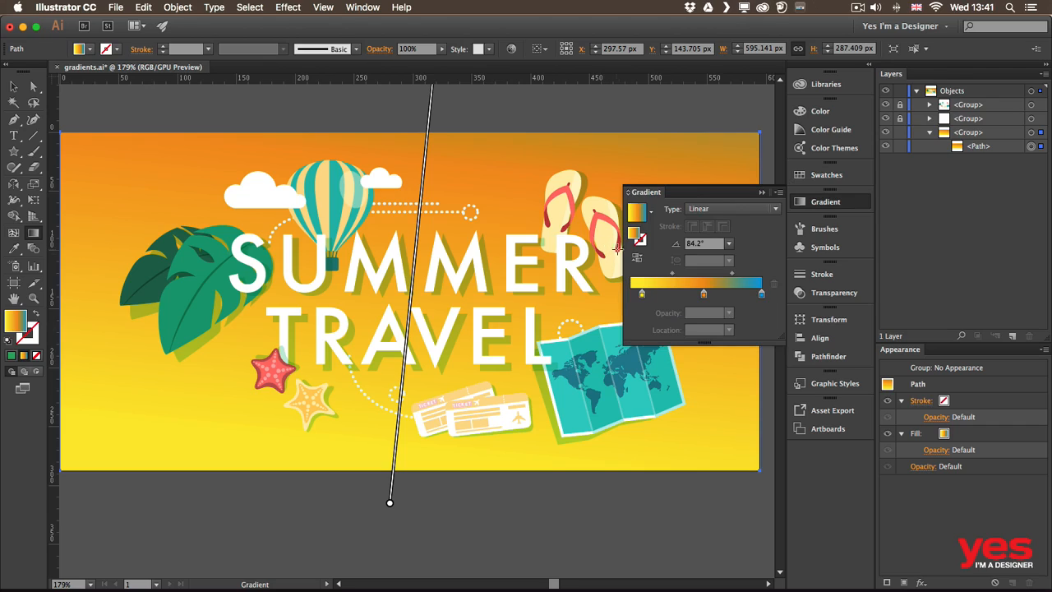
key("v")
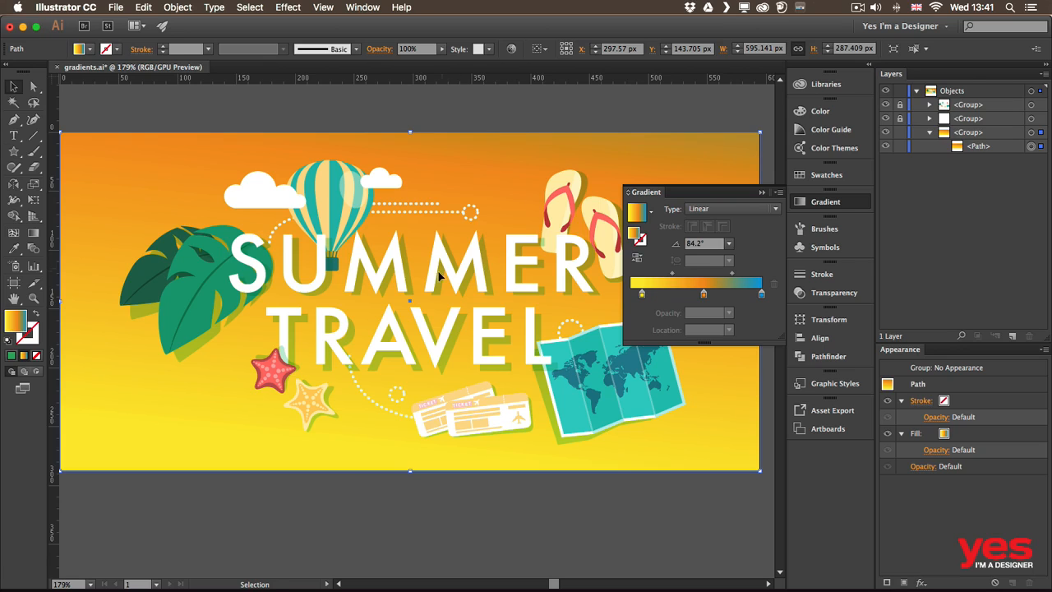
- Draw a circle about 118 px in diameter over the leaves, using the current gradient fill
key("l")
left_click_drag(89, 170, 206, 309)
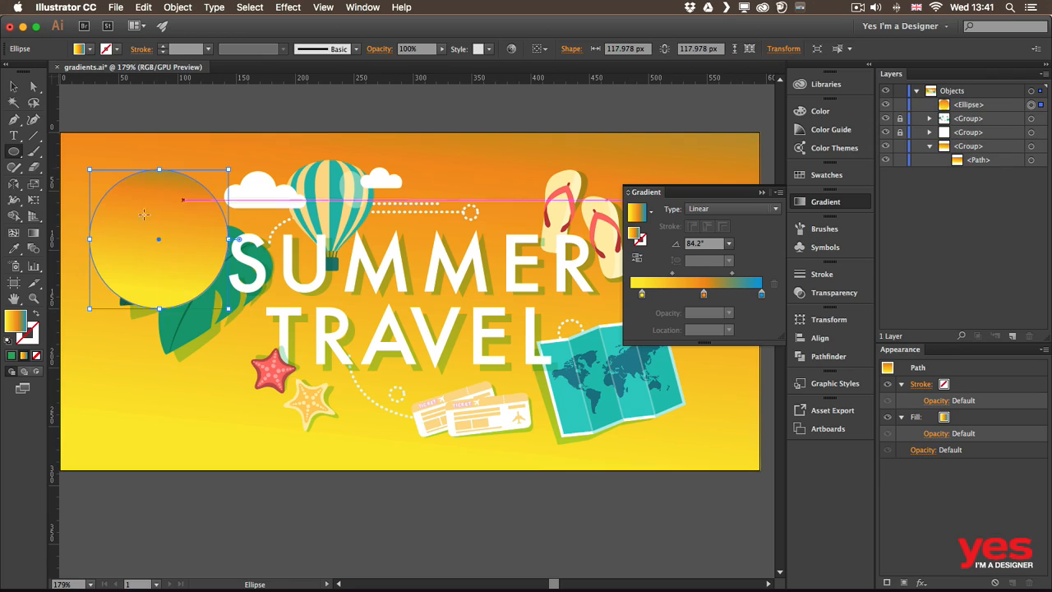
key("v")
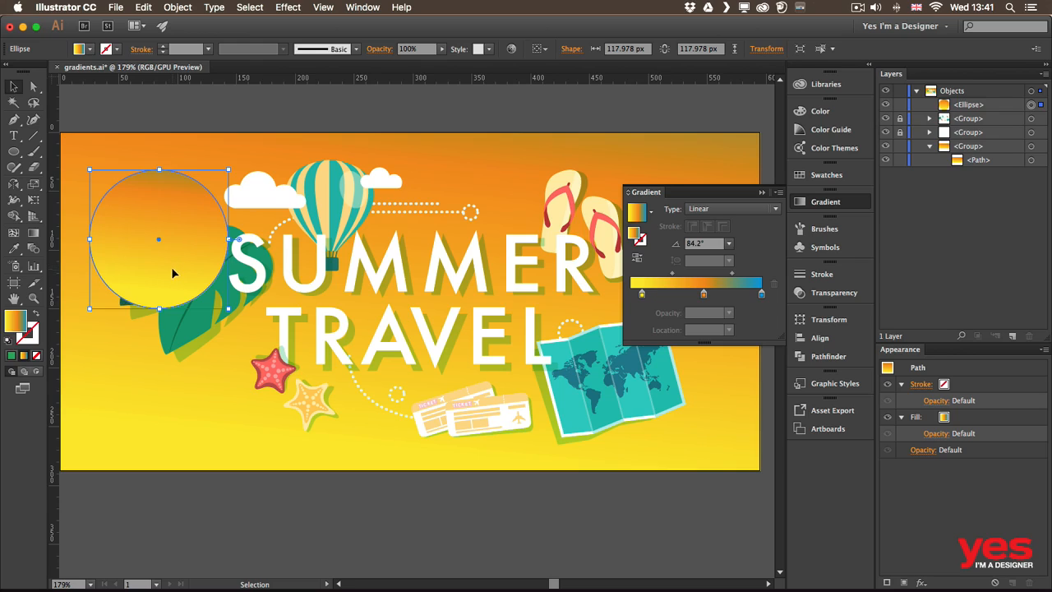
- Swap the circle's fill and stroke so the gradient is on the stroke, and set the stroke weight to 20 pt
key("shift+x")
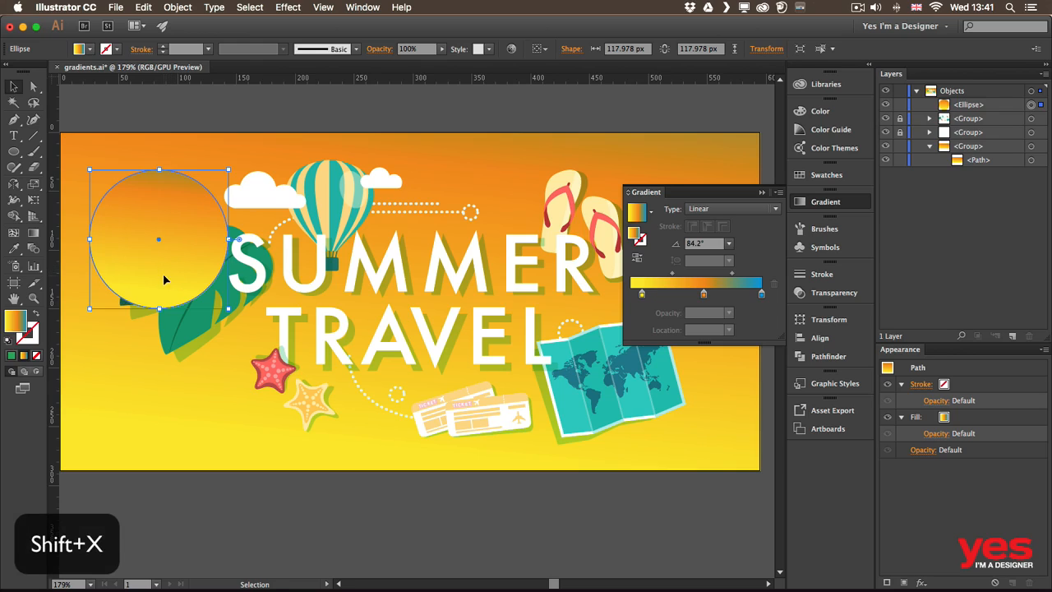
key("shift+x")
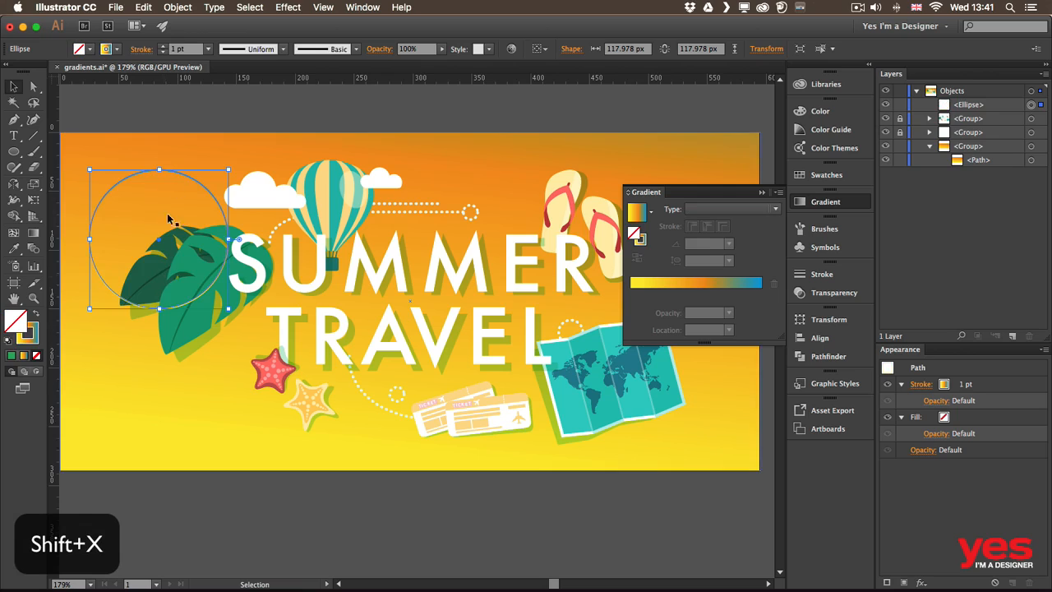
left_click(162, 47, "shift")
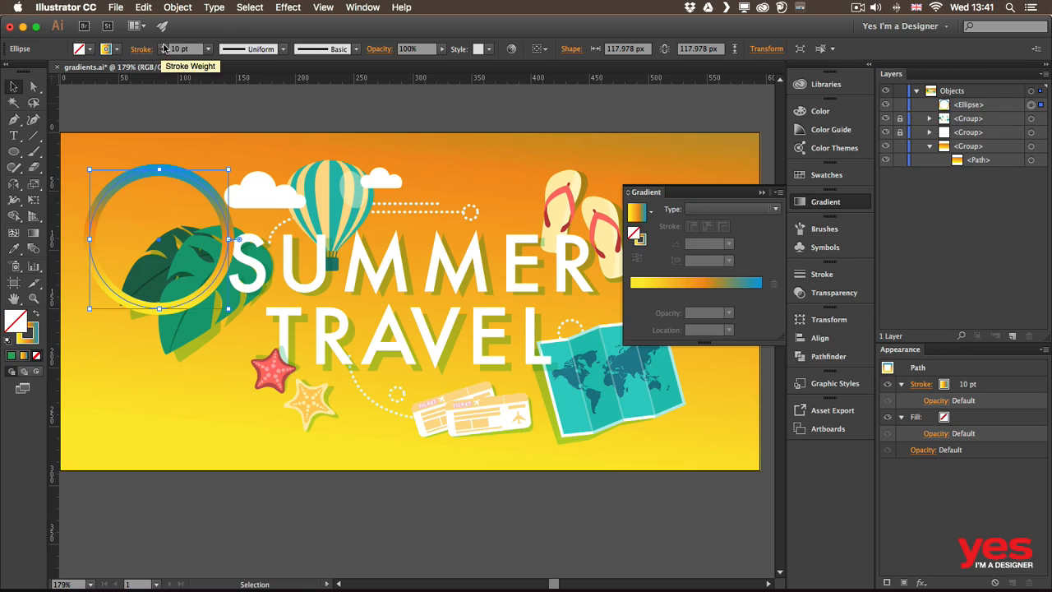
left_click(162, 47, "shift")
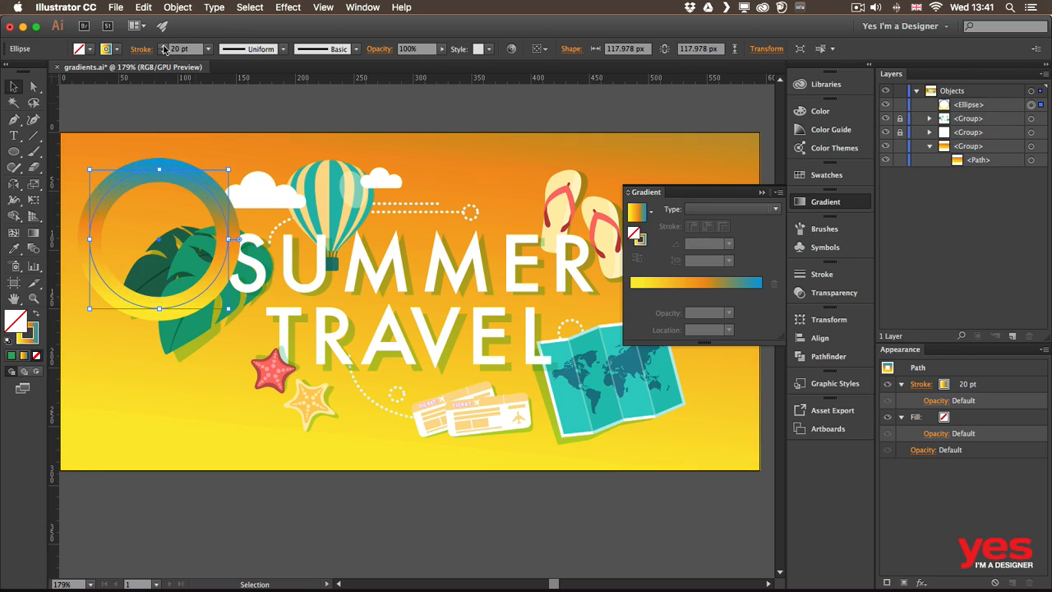
- Move the gradient ring off the artboard onto the empty canvas to the left of the artwork
mouse_move(204, 205)
left_mouse_down()
mouse_move(234, 337)
mouse_move(242, 314)
mouse_move(201, 206)
left_mouse_up()
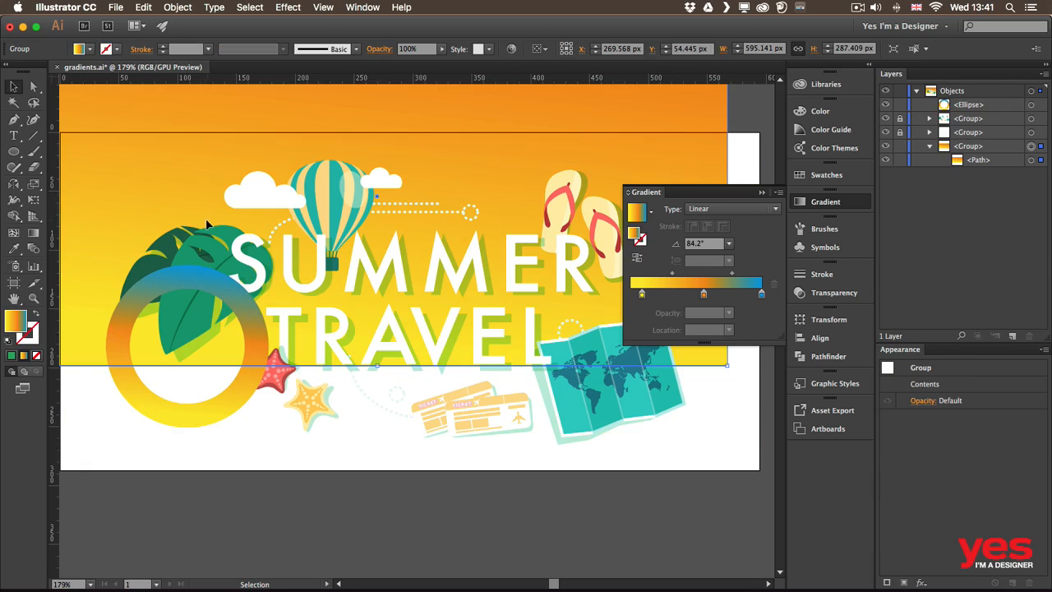
left_click_drag(211, 287, 479, 200)
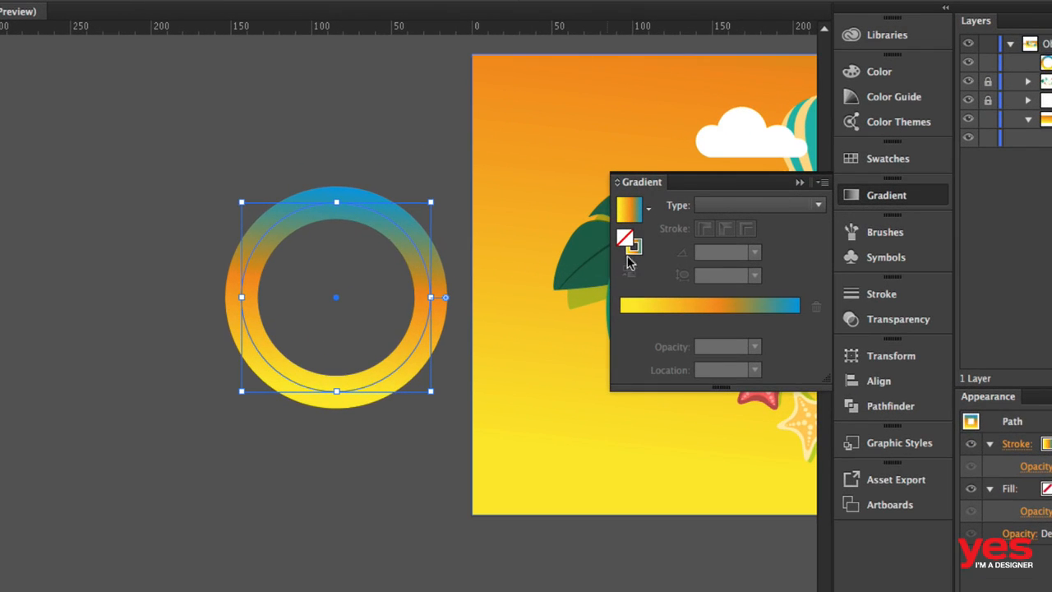
- Target the ring's stroke for gradient editing and try the gradient along and across the stroke before returning to within stroke
left_click(636, 249)
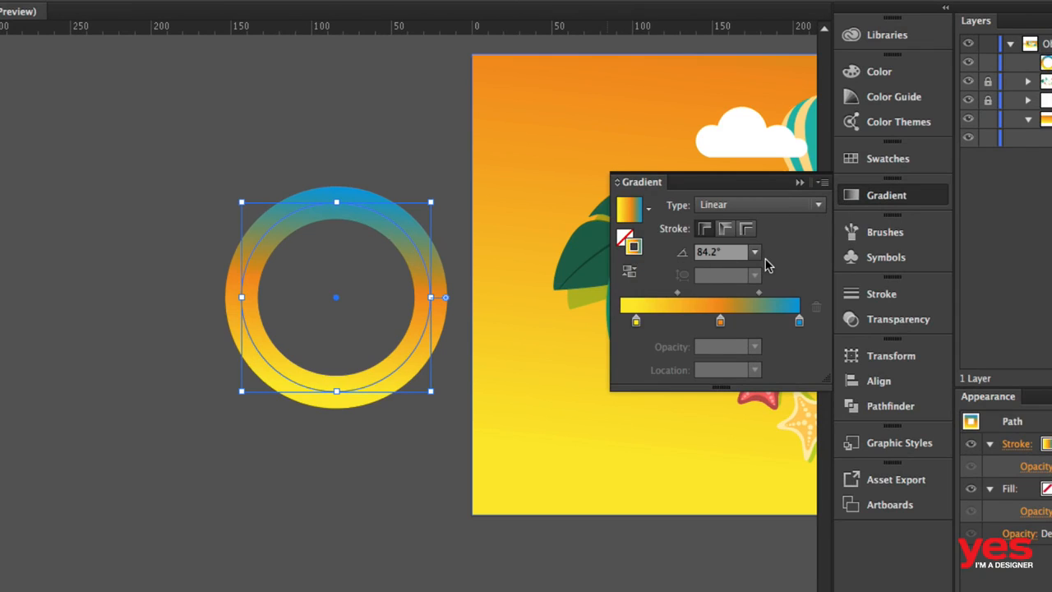
left_click(725, 229)
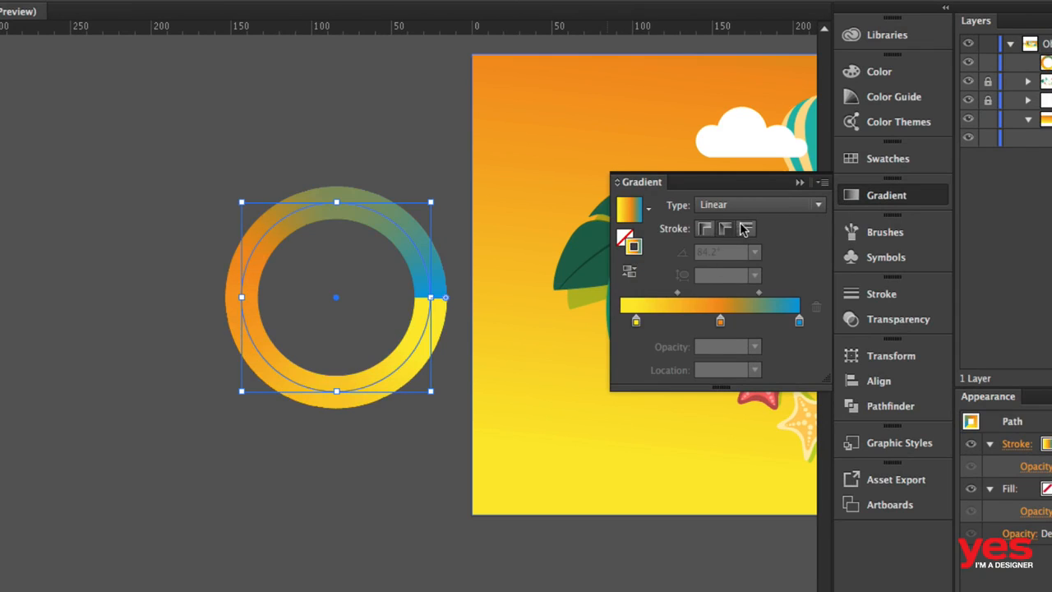
left_click(747, 229)
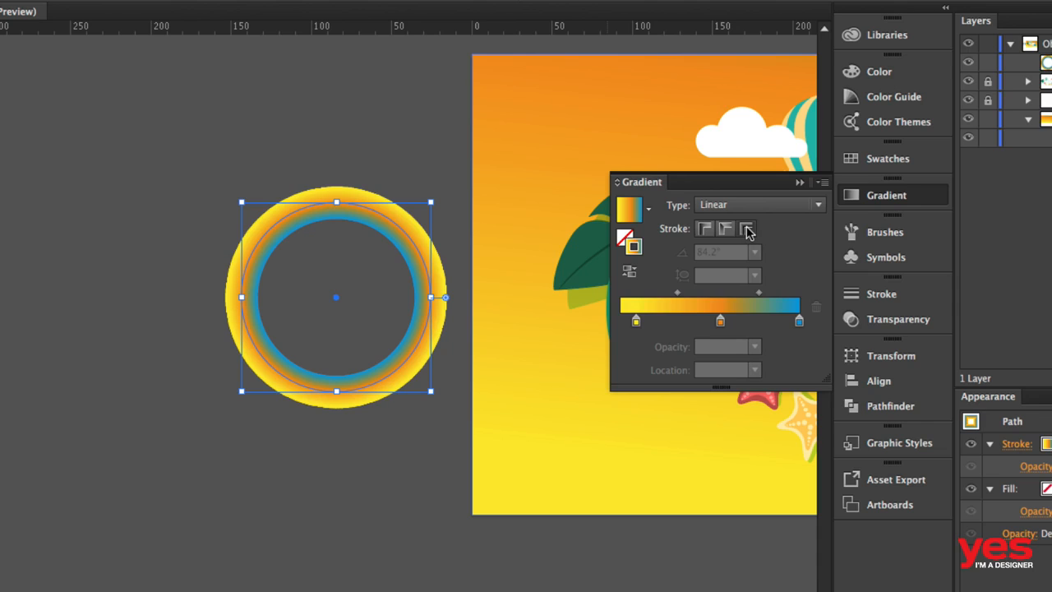
left_click(705, 229)
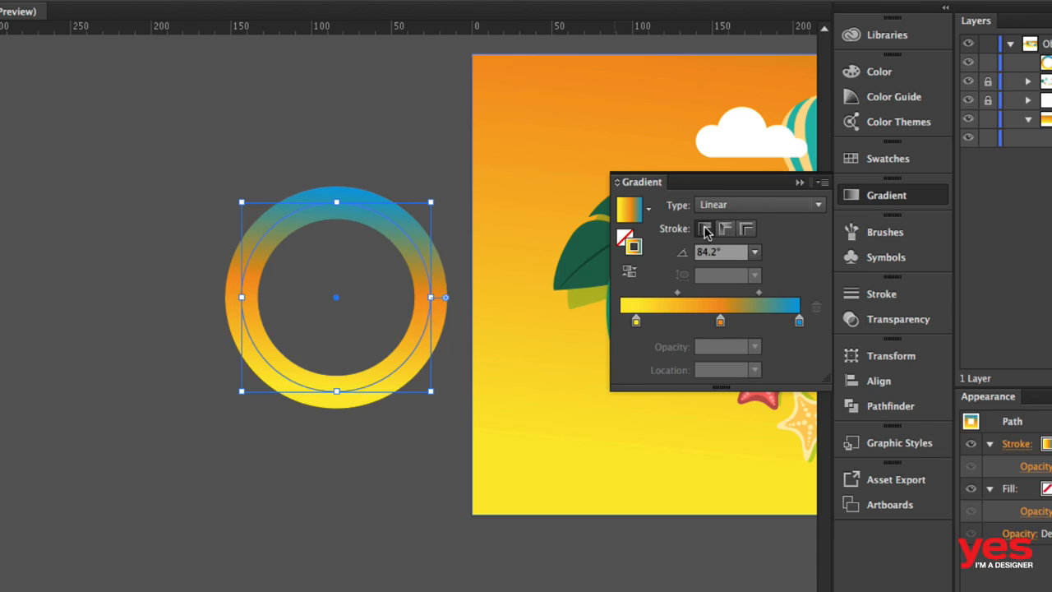
- Try a 135° angle on the ring's stroke gradient and settle on 90°
key("g")
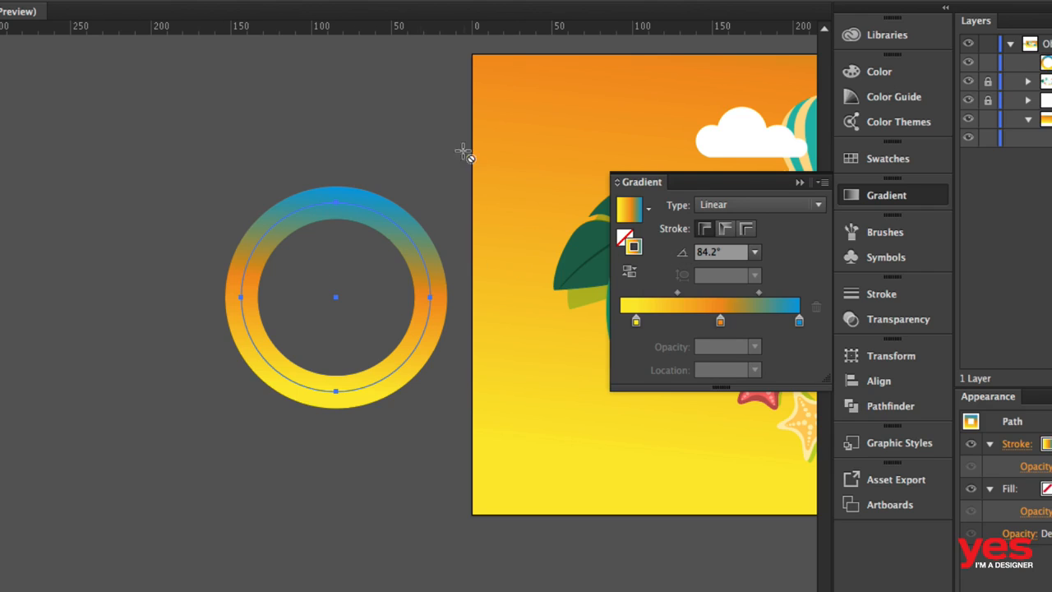
left_click(755, 253)
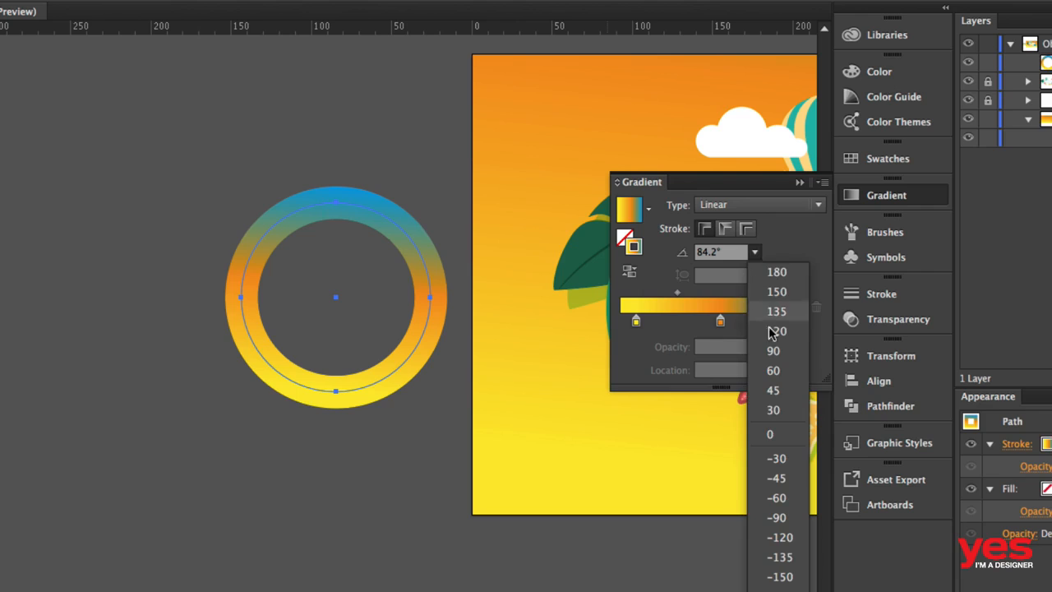
left_click(777, 311)
left_click(754, 252)
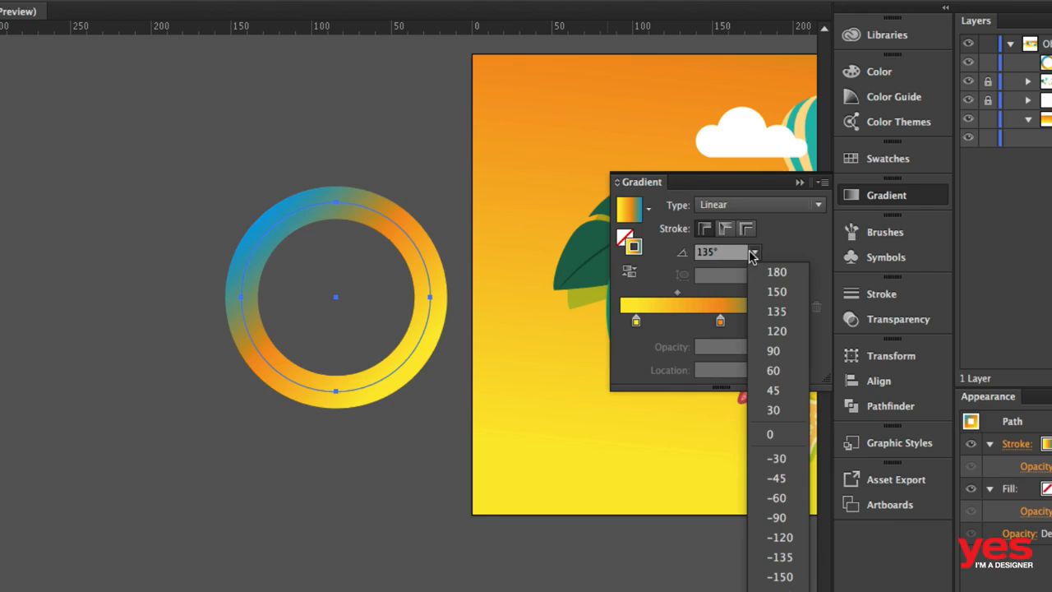
left_click(777, 352)
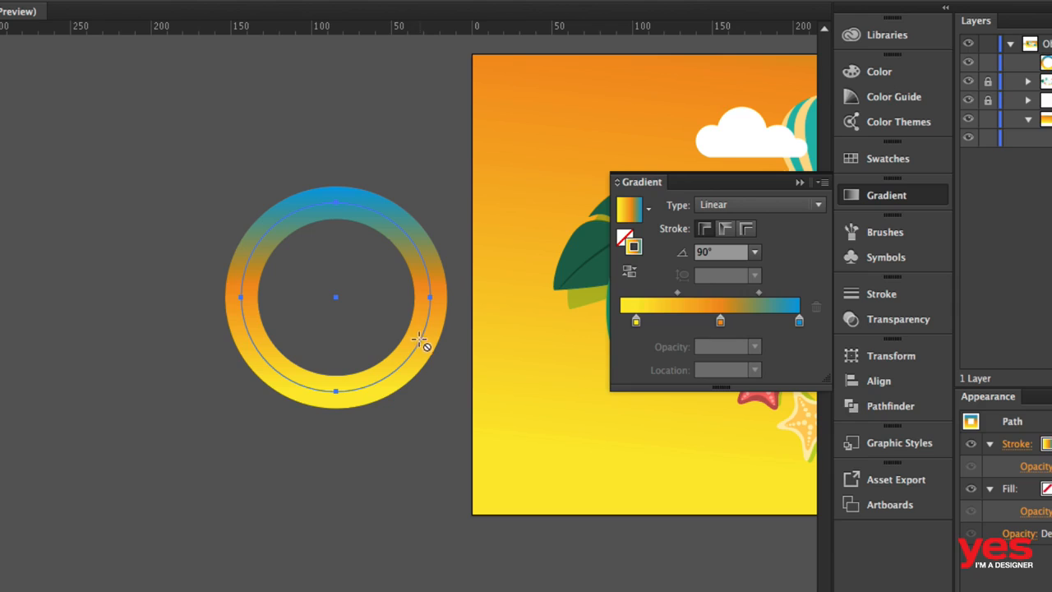
- Compare the along, across and within options for the ring's stroke gradient, settling on applying it along the stroke
left_click(725, 233)
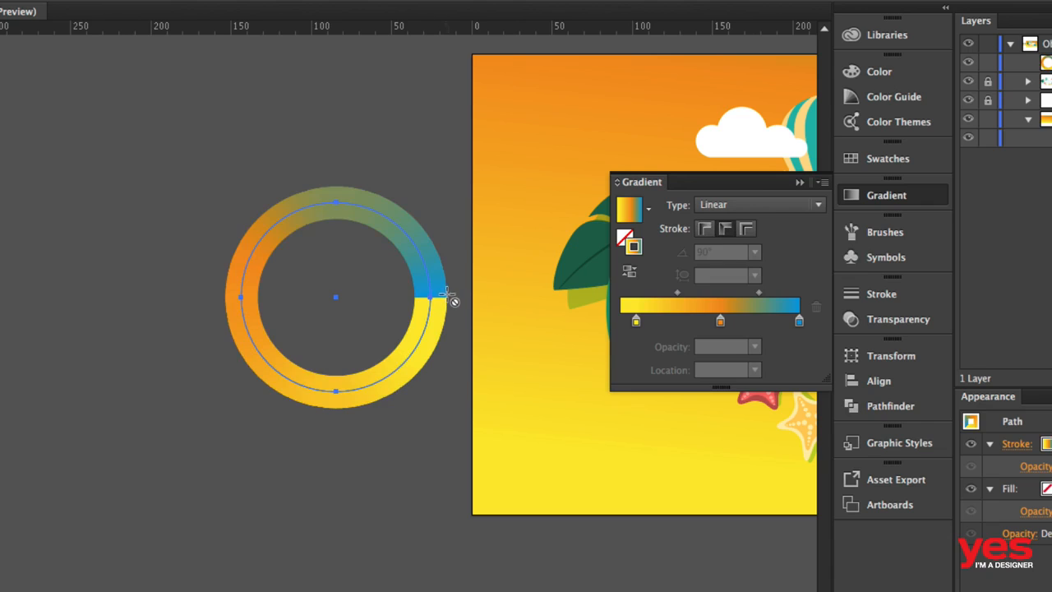
left_click(745, 233)
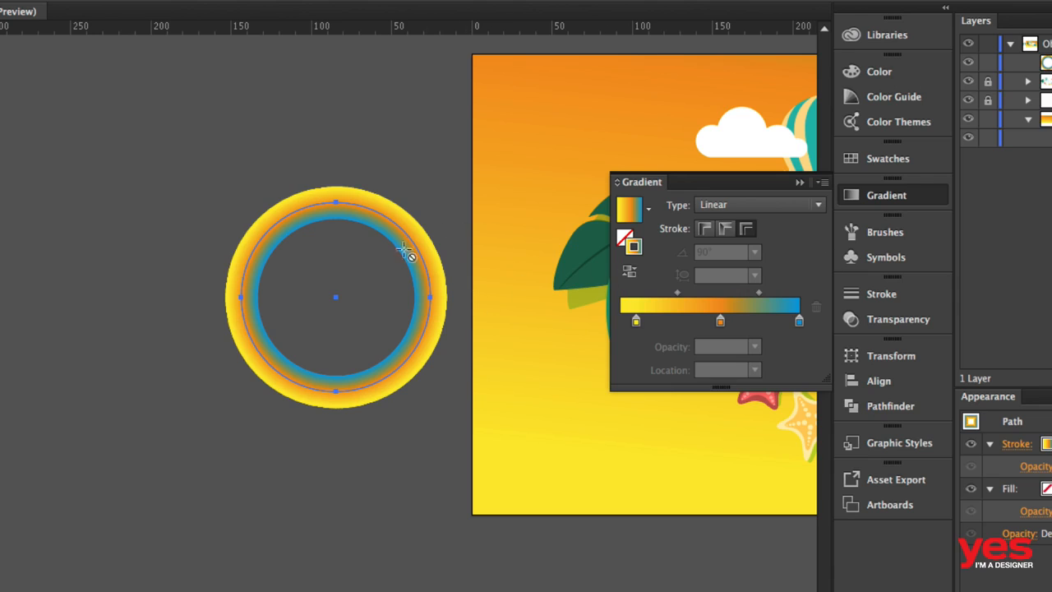
left_click(705, 230)
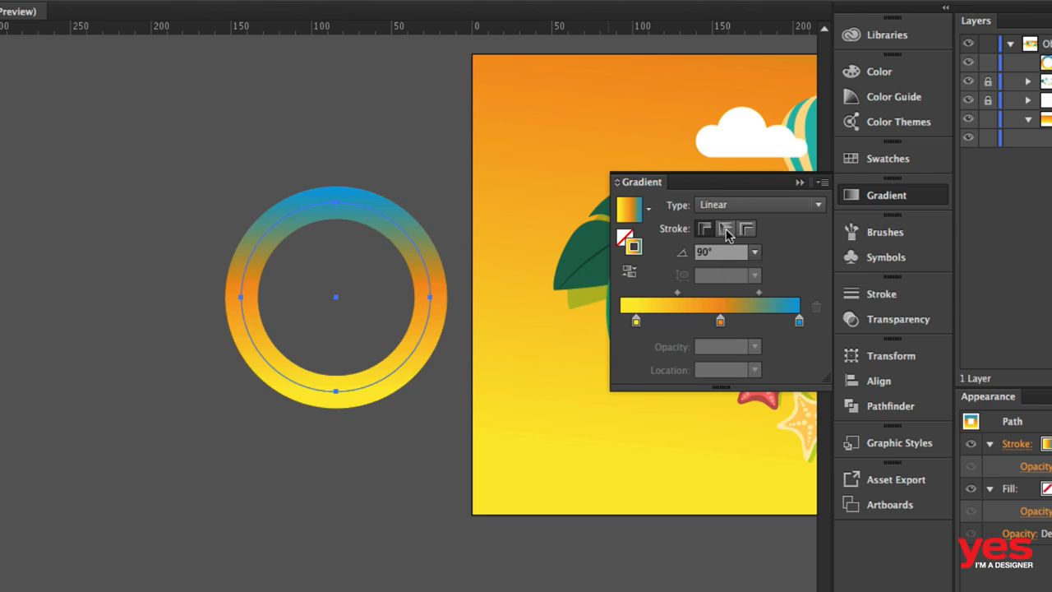
left_click(725, 230)
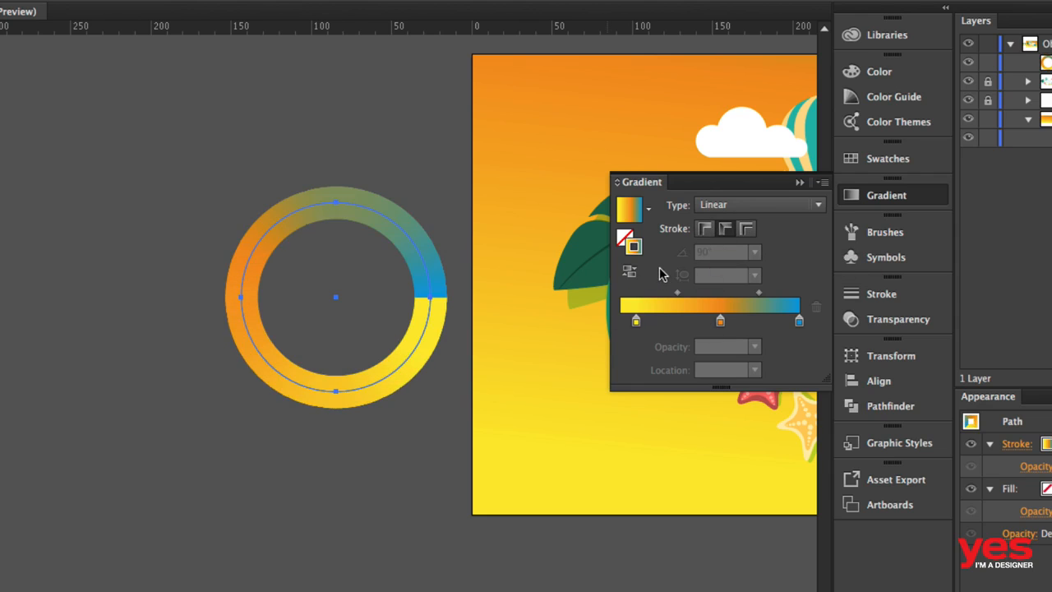
- Duplicate the ring twice and arrange the three rings side by side in a horizontal row
key("v")
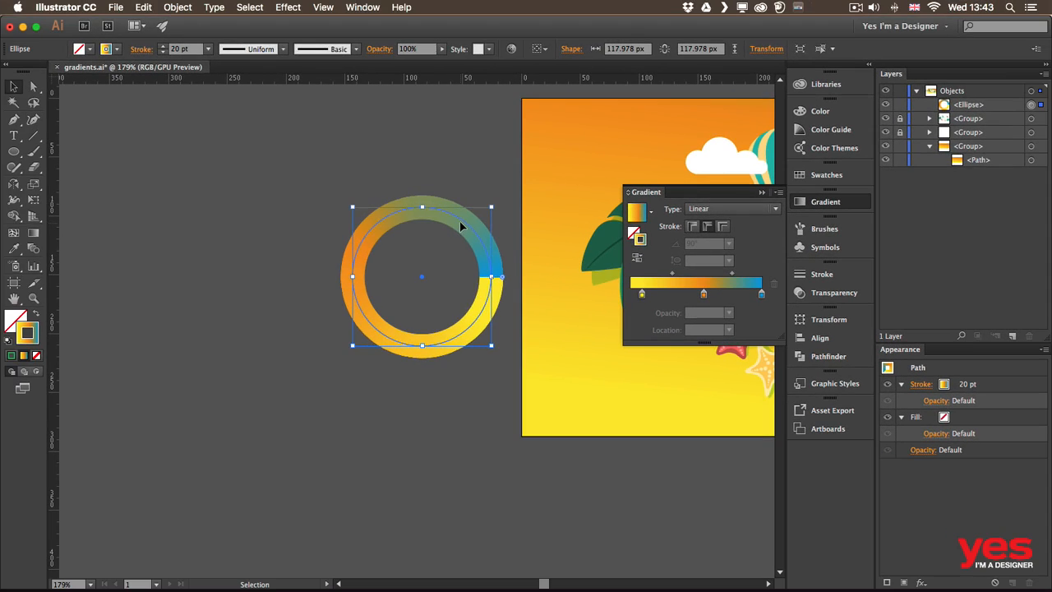
left_click_drag(382, 224, 149, 212)
mouse_move(285, 212)
left_mouse_down()
mouse_move(305, 211)
mouse_move(303, 224)
mouse_move(162, 215)
mouse_move(280, 249)
mouse_move(469, 239)
mouse_move(447, 215)
mouse_move(303, 223)
left_mouse_up()
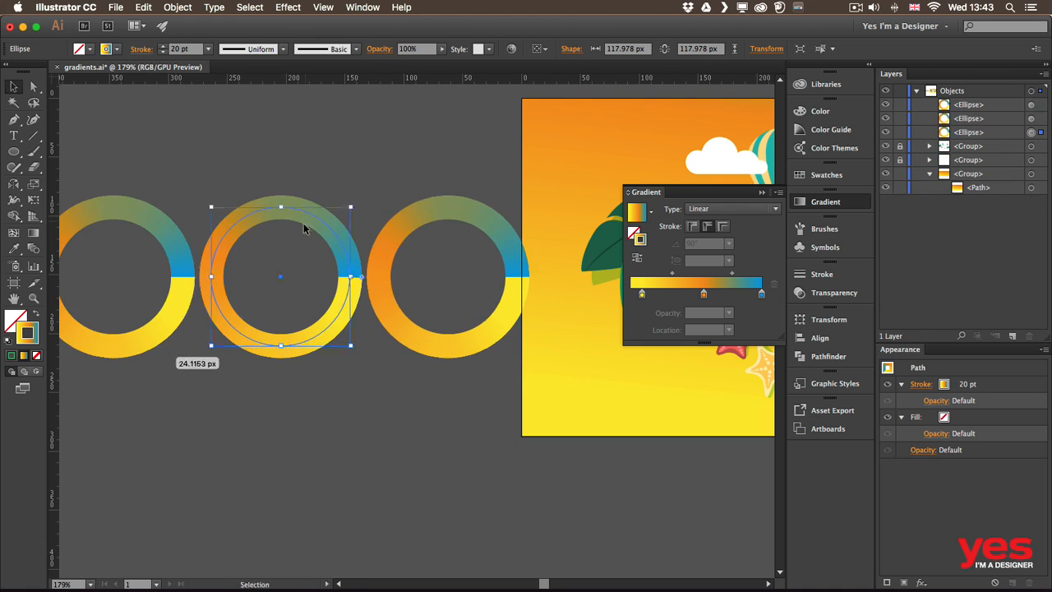
- Apply the stroke gradient within the stroke on the leftmost ring and across the stroke on the rightmost ring, keeping the middle one along
key("space")
left_click_drag(309, 161, 388, 169)
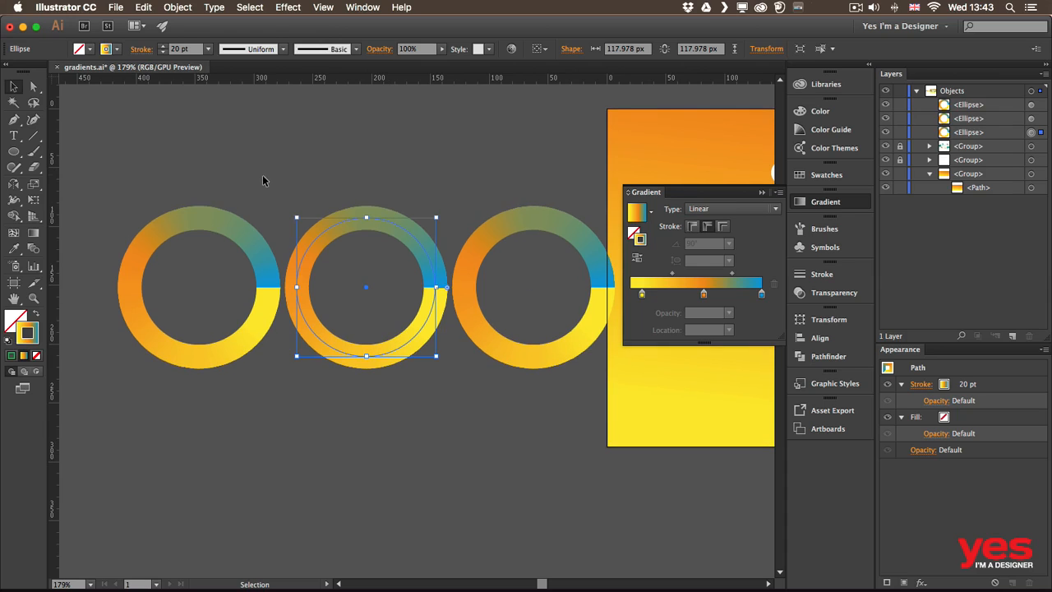
left_click(247, 237)
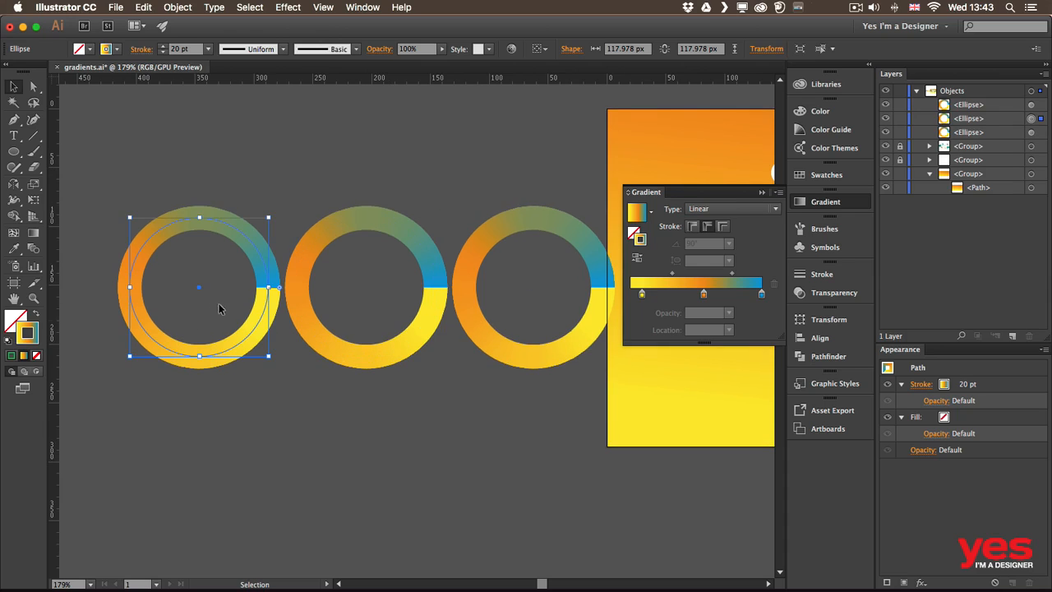
left_click(692, 228)
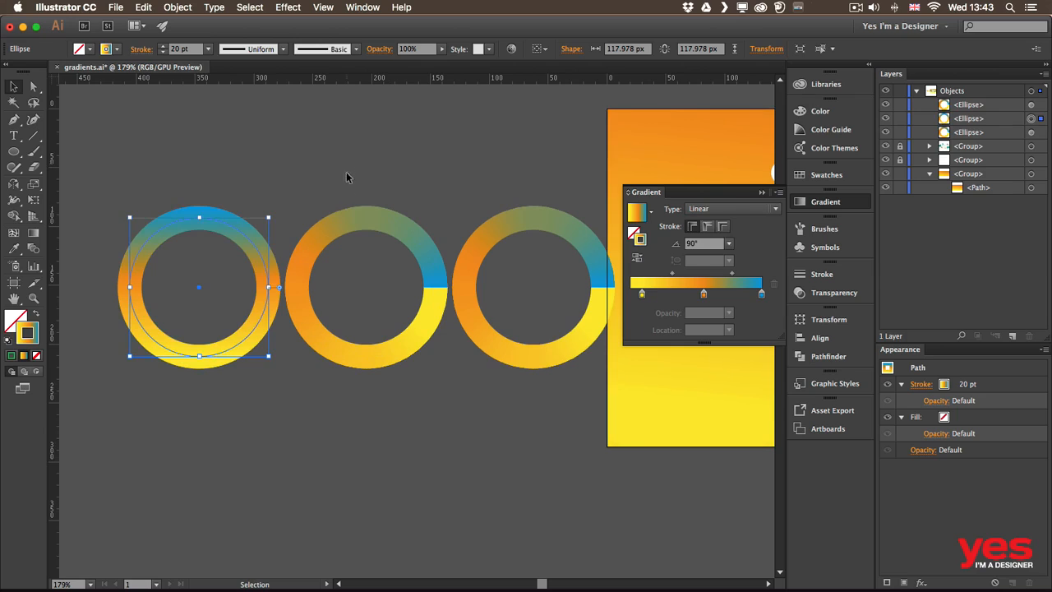
left_click(387, 362)
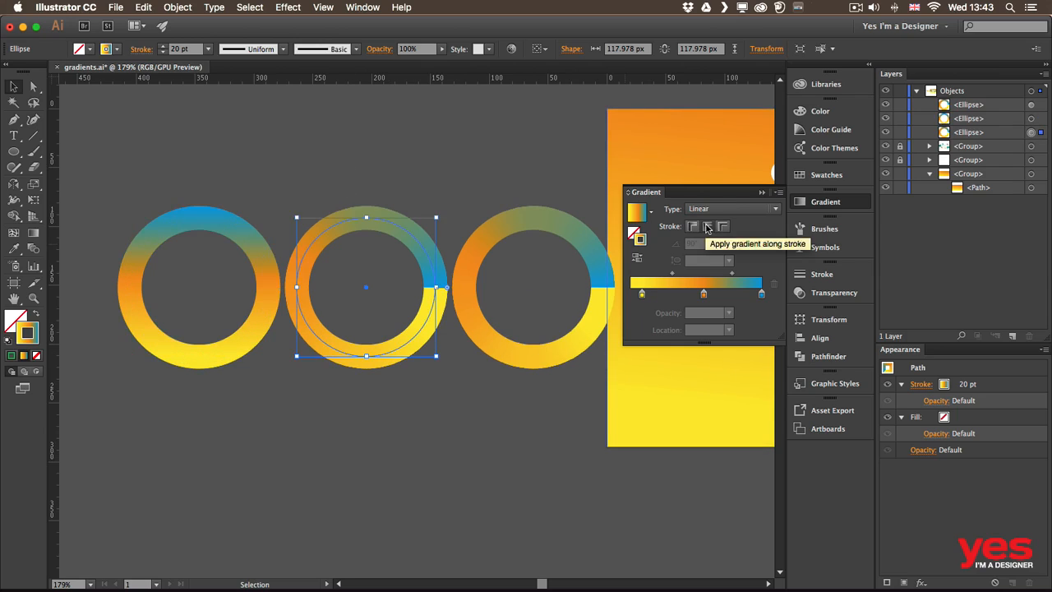
left_click(539, 343)
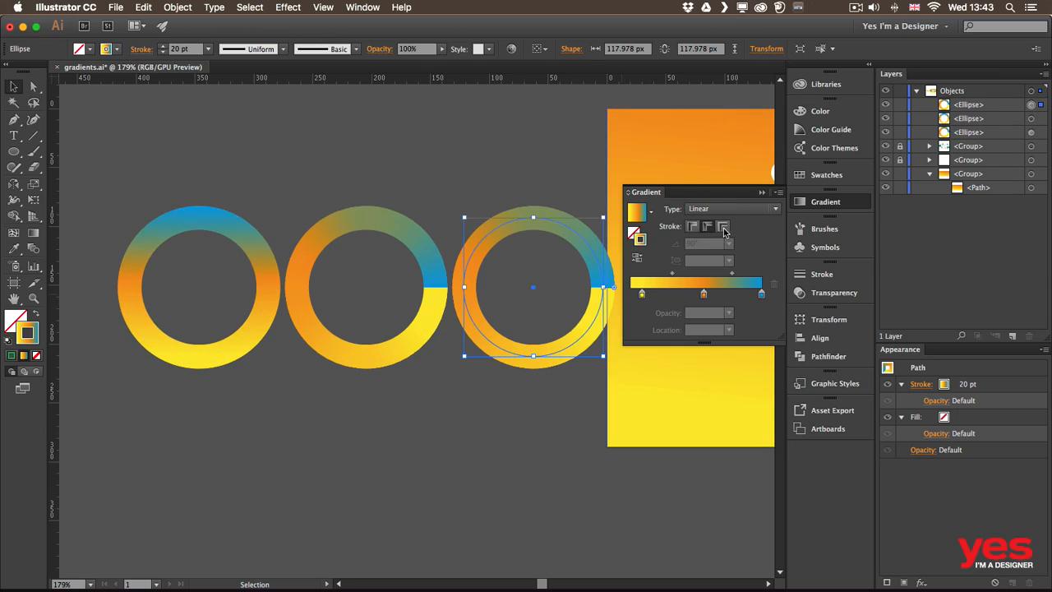
left_click(723, 227)
left_click(248, 169)
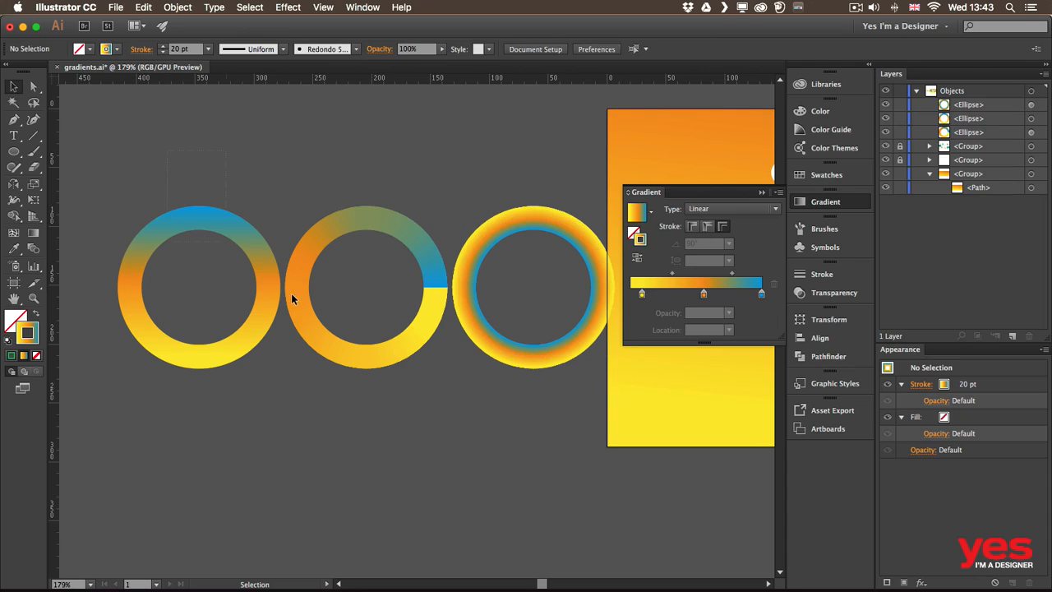
- Increase the stroke weight of all three rings to 40 pt
left_click_drag(292, 295, 509, 307)
left_click(164, 47)
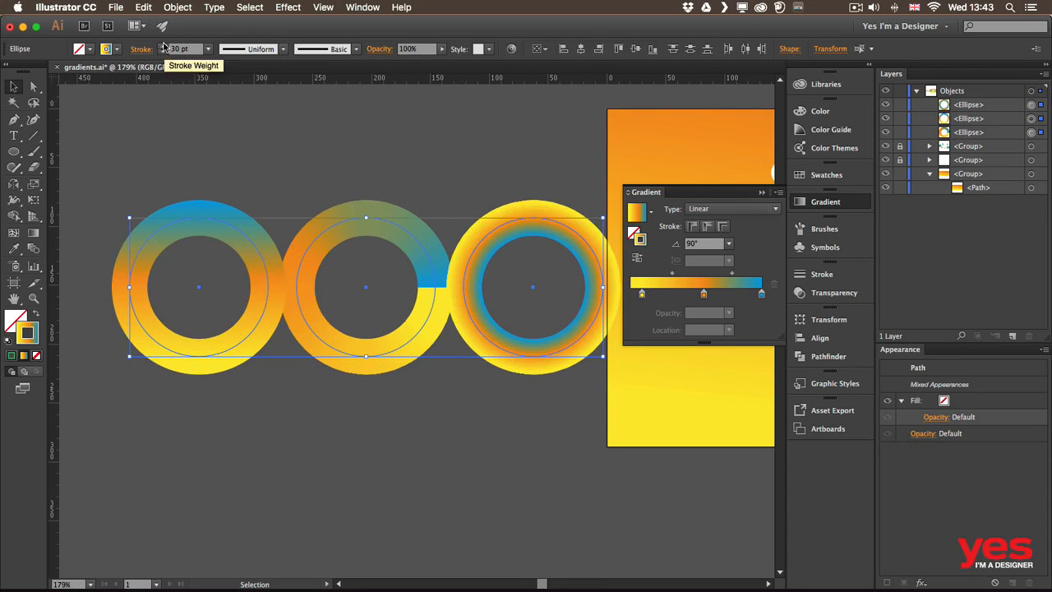
left_click(164, 46)
left_click(271, 194)
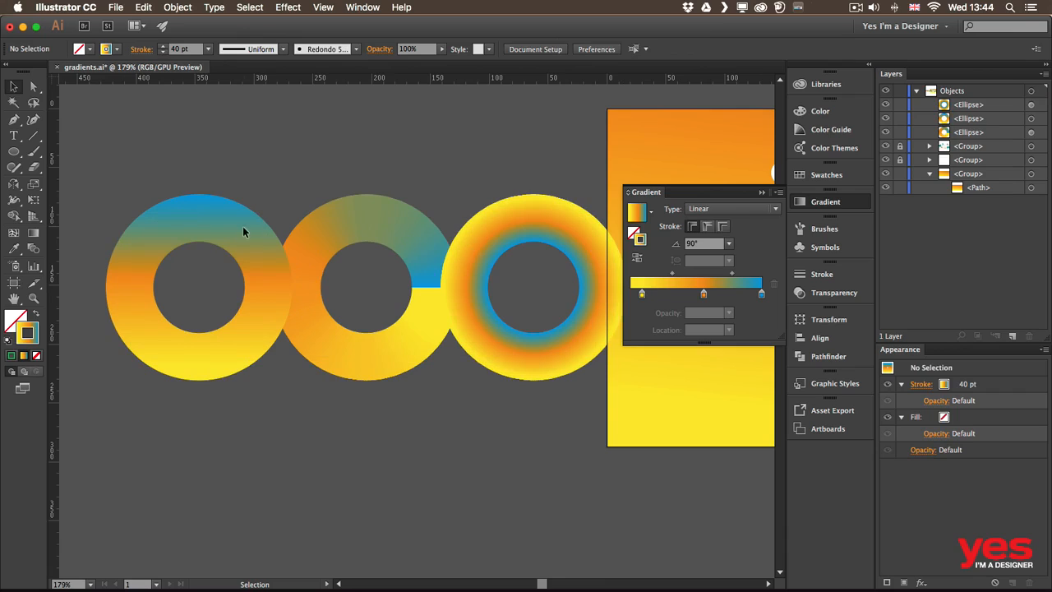
- Move the leftmost ring horizontally away from the middle ring so the two no longer overlap
left_click(202, 225)
left_click_drag(189, 213, 157, 213)
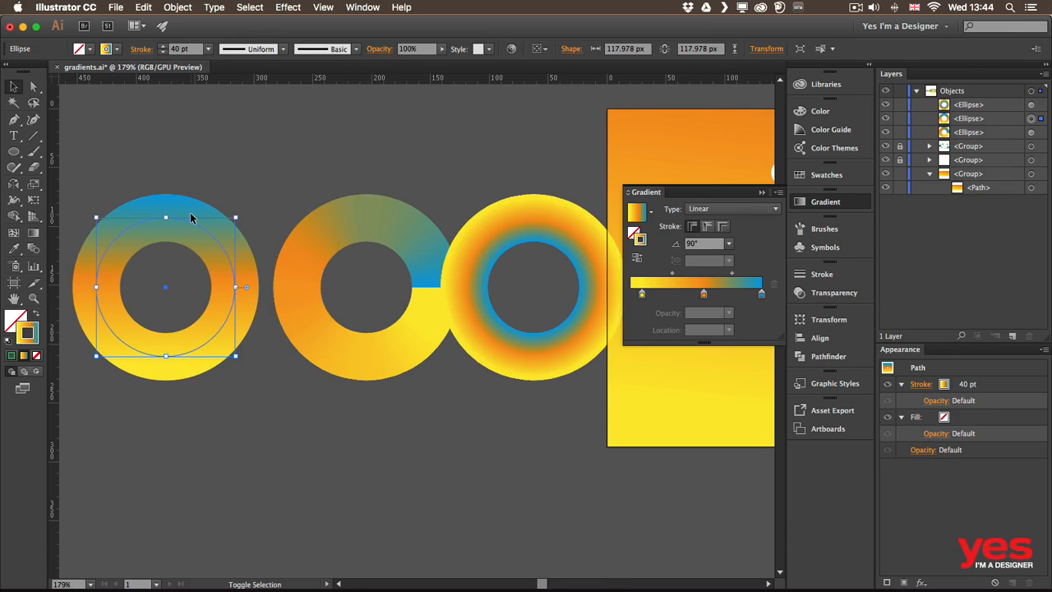